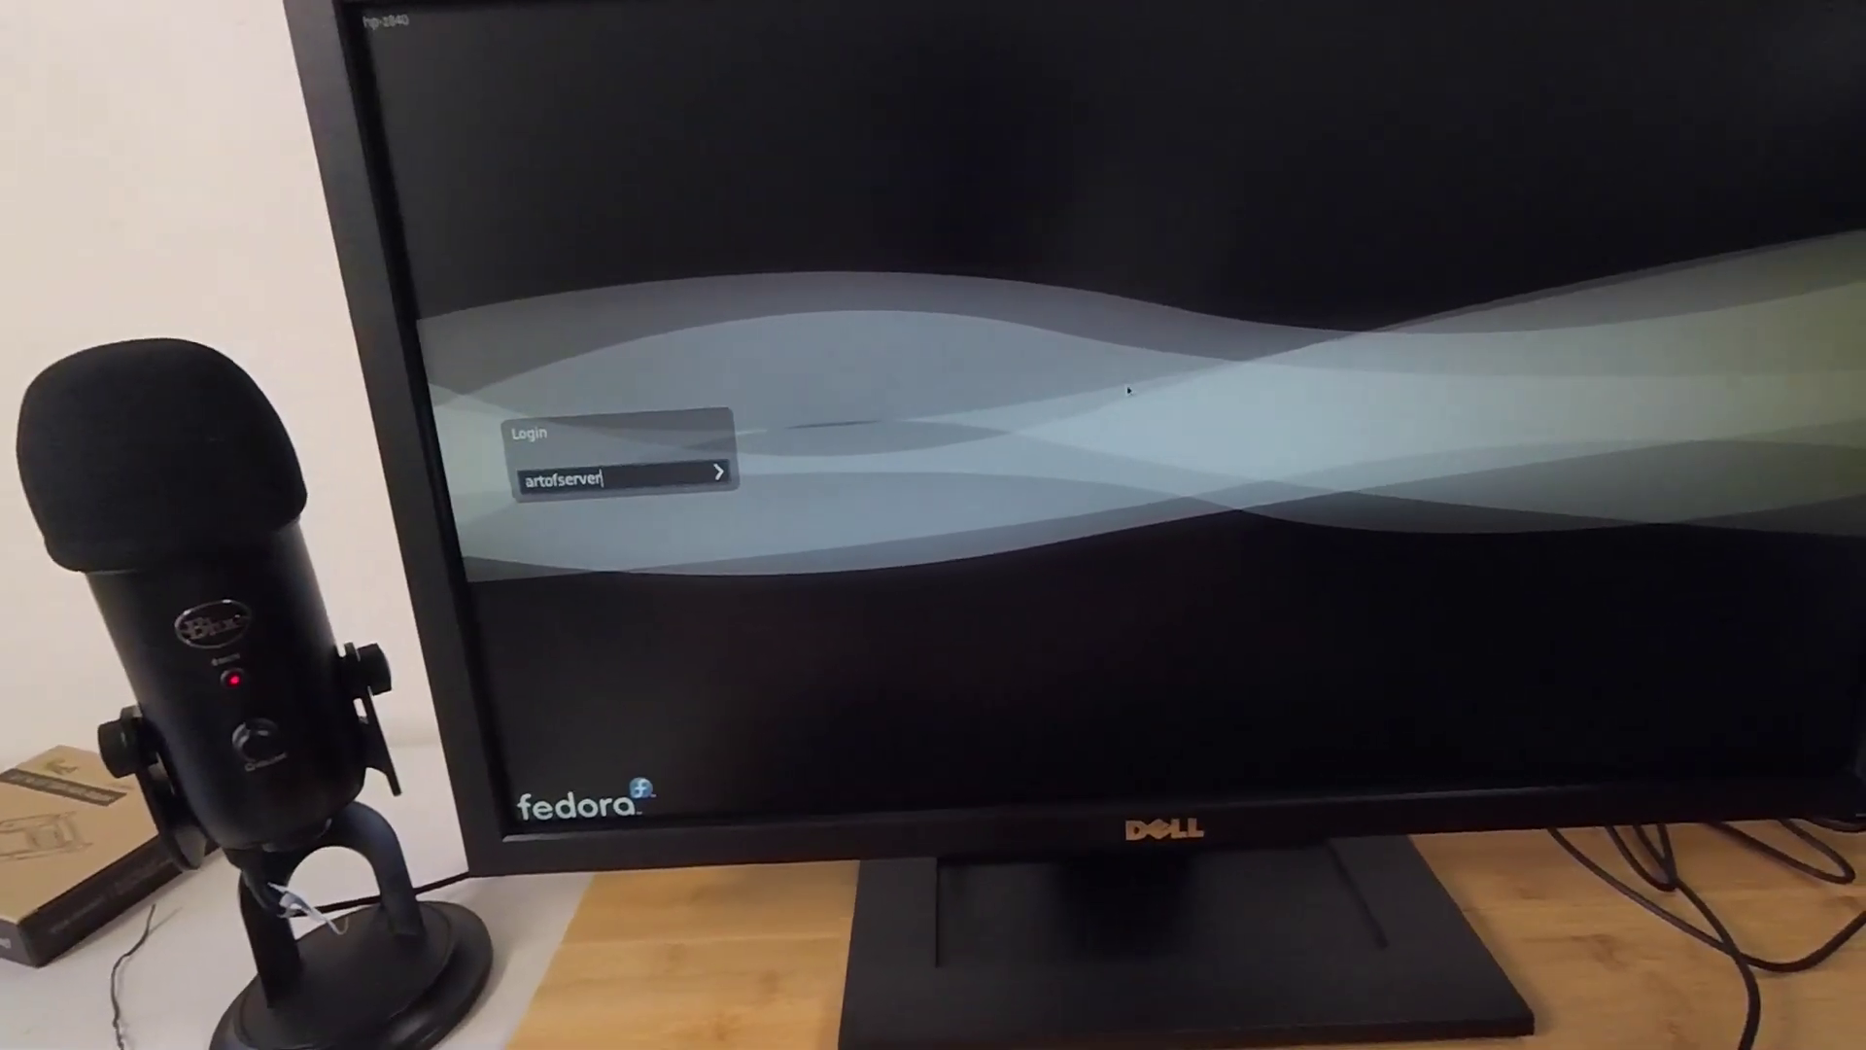
- Log in to Fedora by submitting the user name and then the account password
{"action": "key", "text": "Return"}
{"action": "type", "text": "**********"}
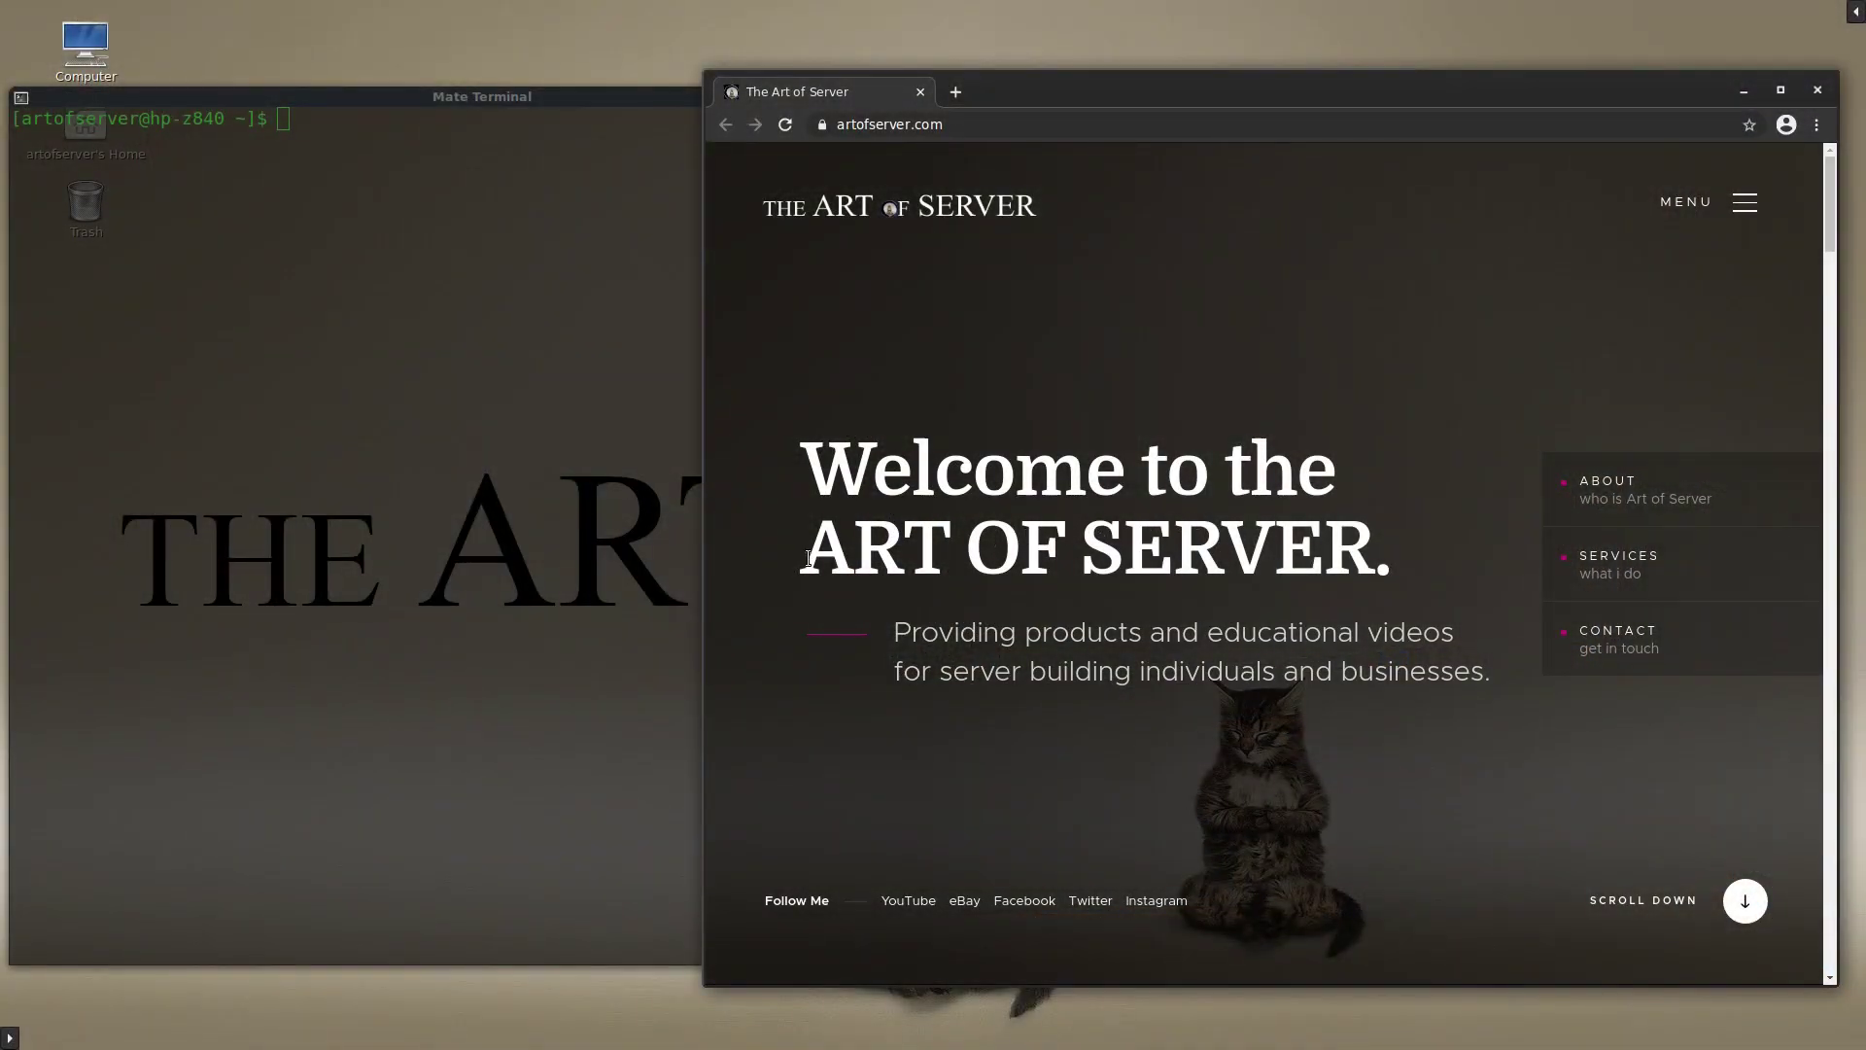
- Switch to root in the terminal using su and the root password
{"action": "left_click", "coordinate": [573, 540]}
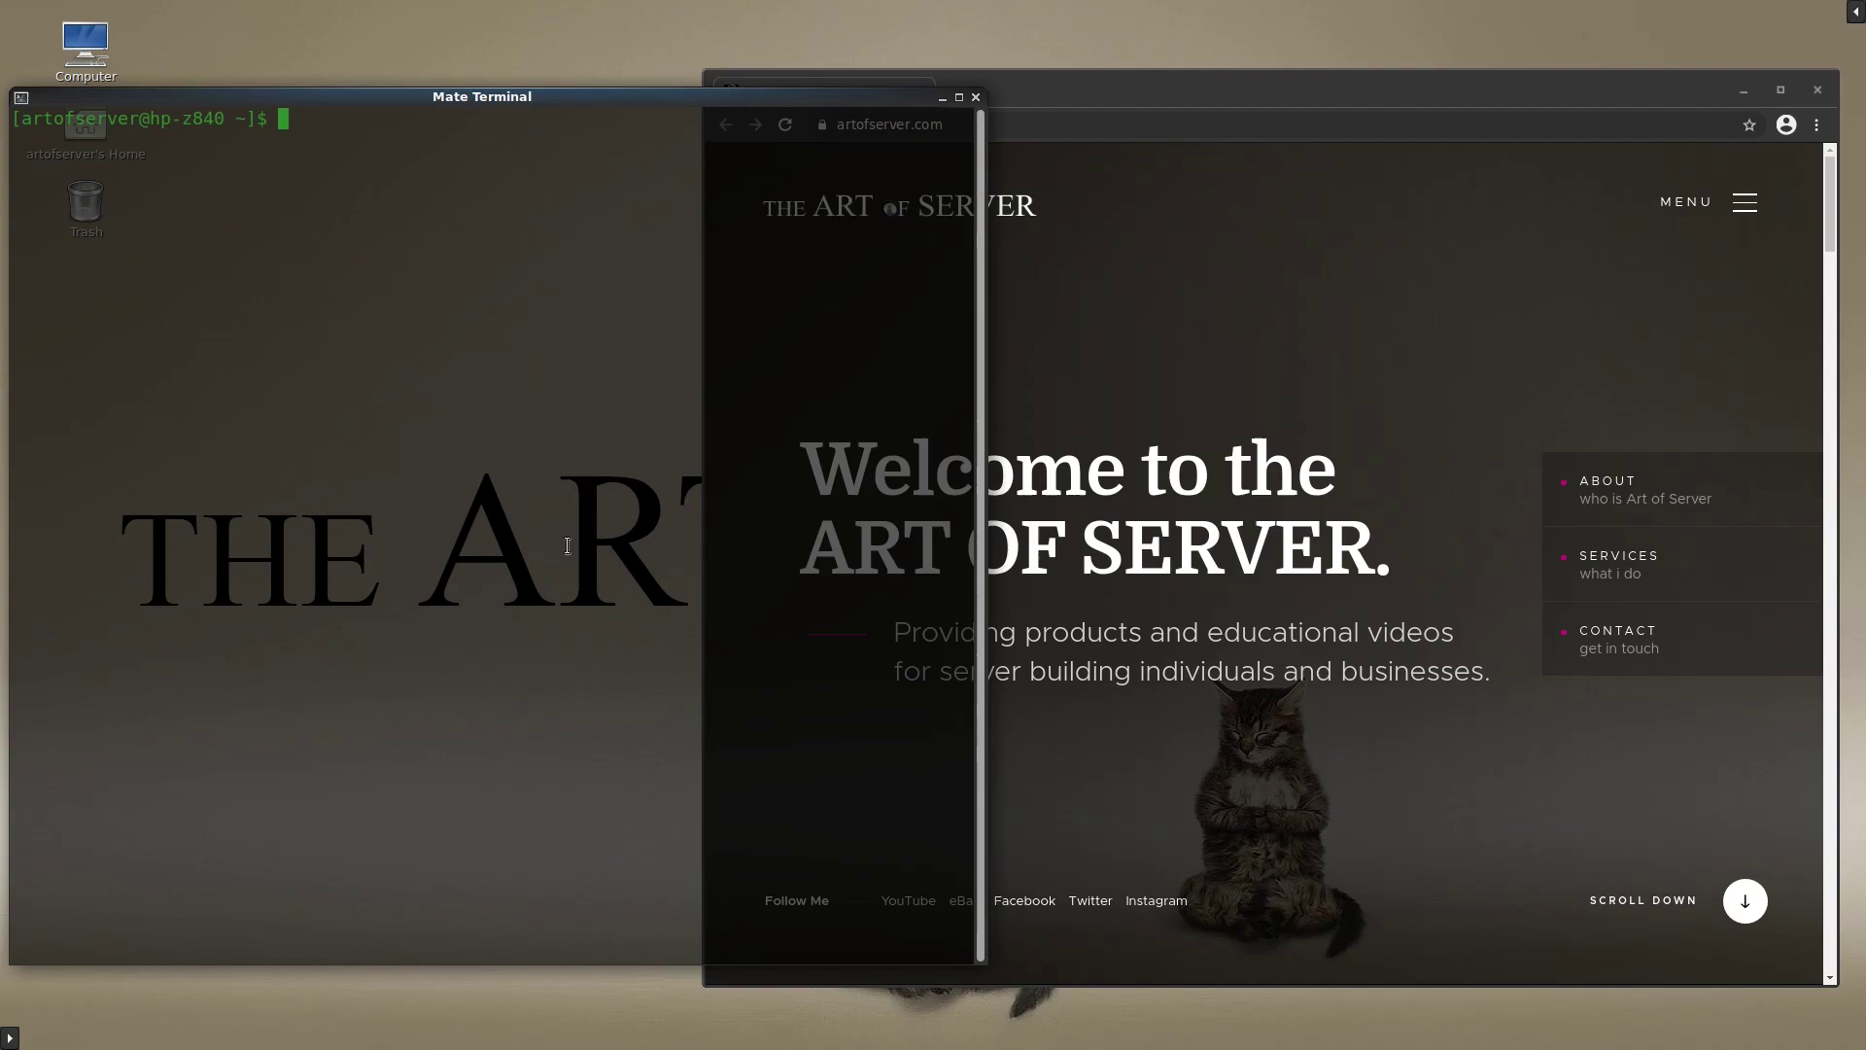
{"action": "key", "text": "Up"}
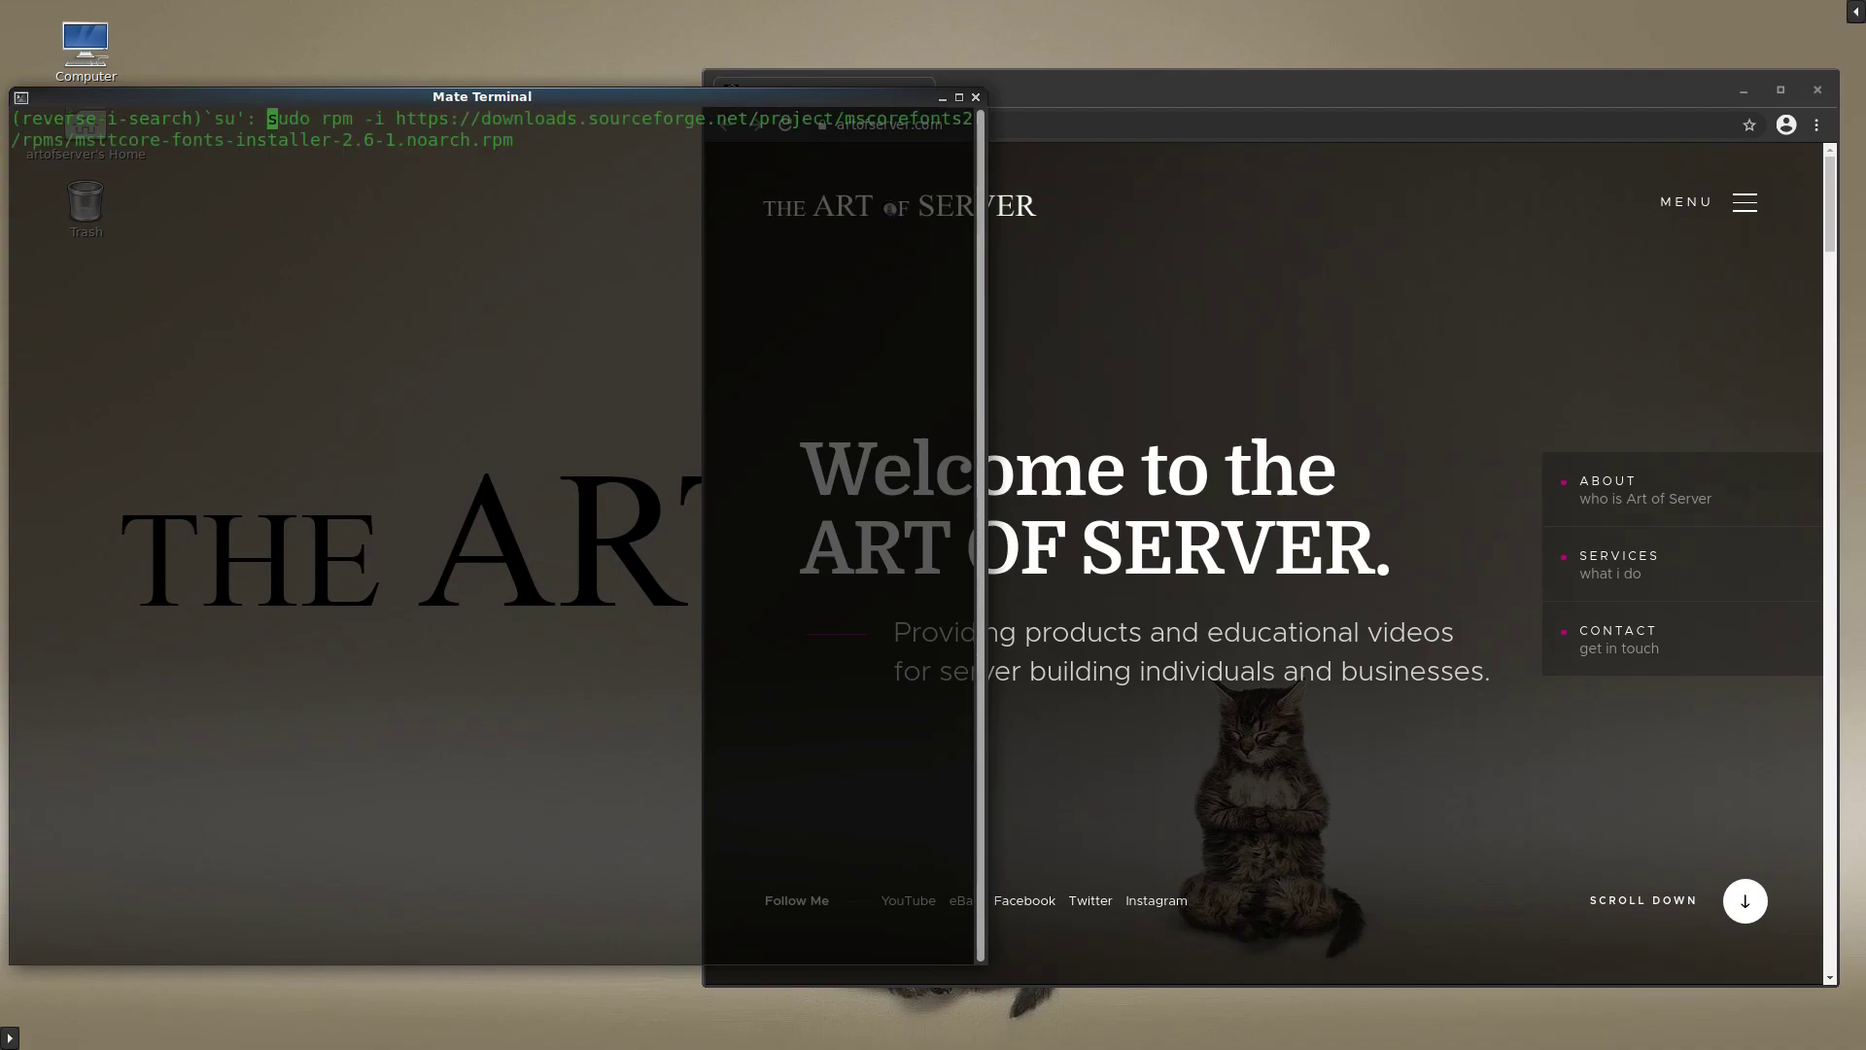
{"action": "key", "text": "Up"}
{"action": "key", "text": "Down"}
{"action": "key", "text": "Down"}
{"action": "type", "text": "su"}
{"action": "key", "text": "Return"}
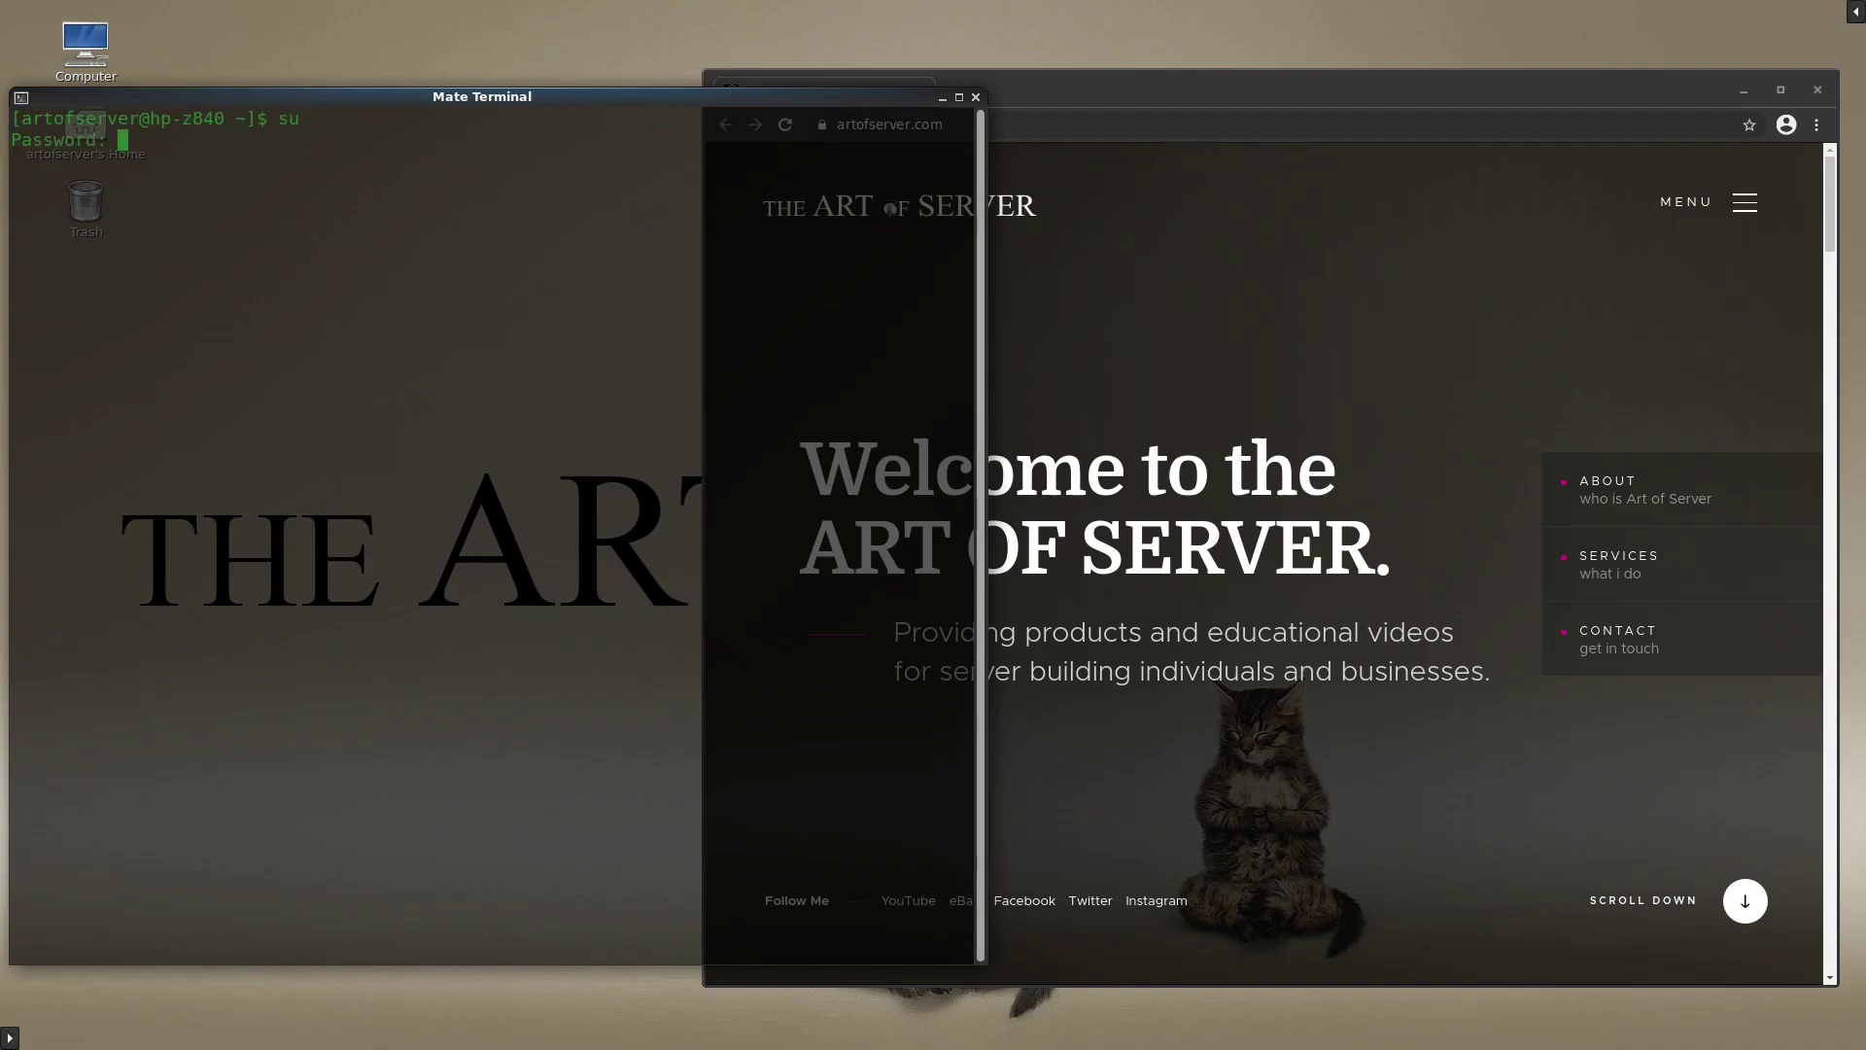
{"action": "key", "text": "Return"}
- Find the H240 controller with lspci -Dmmnn |grep H240 and mark its name
{"action": "type", "text": "lspci "}
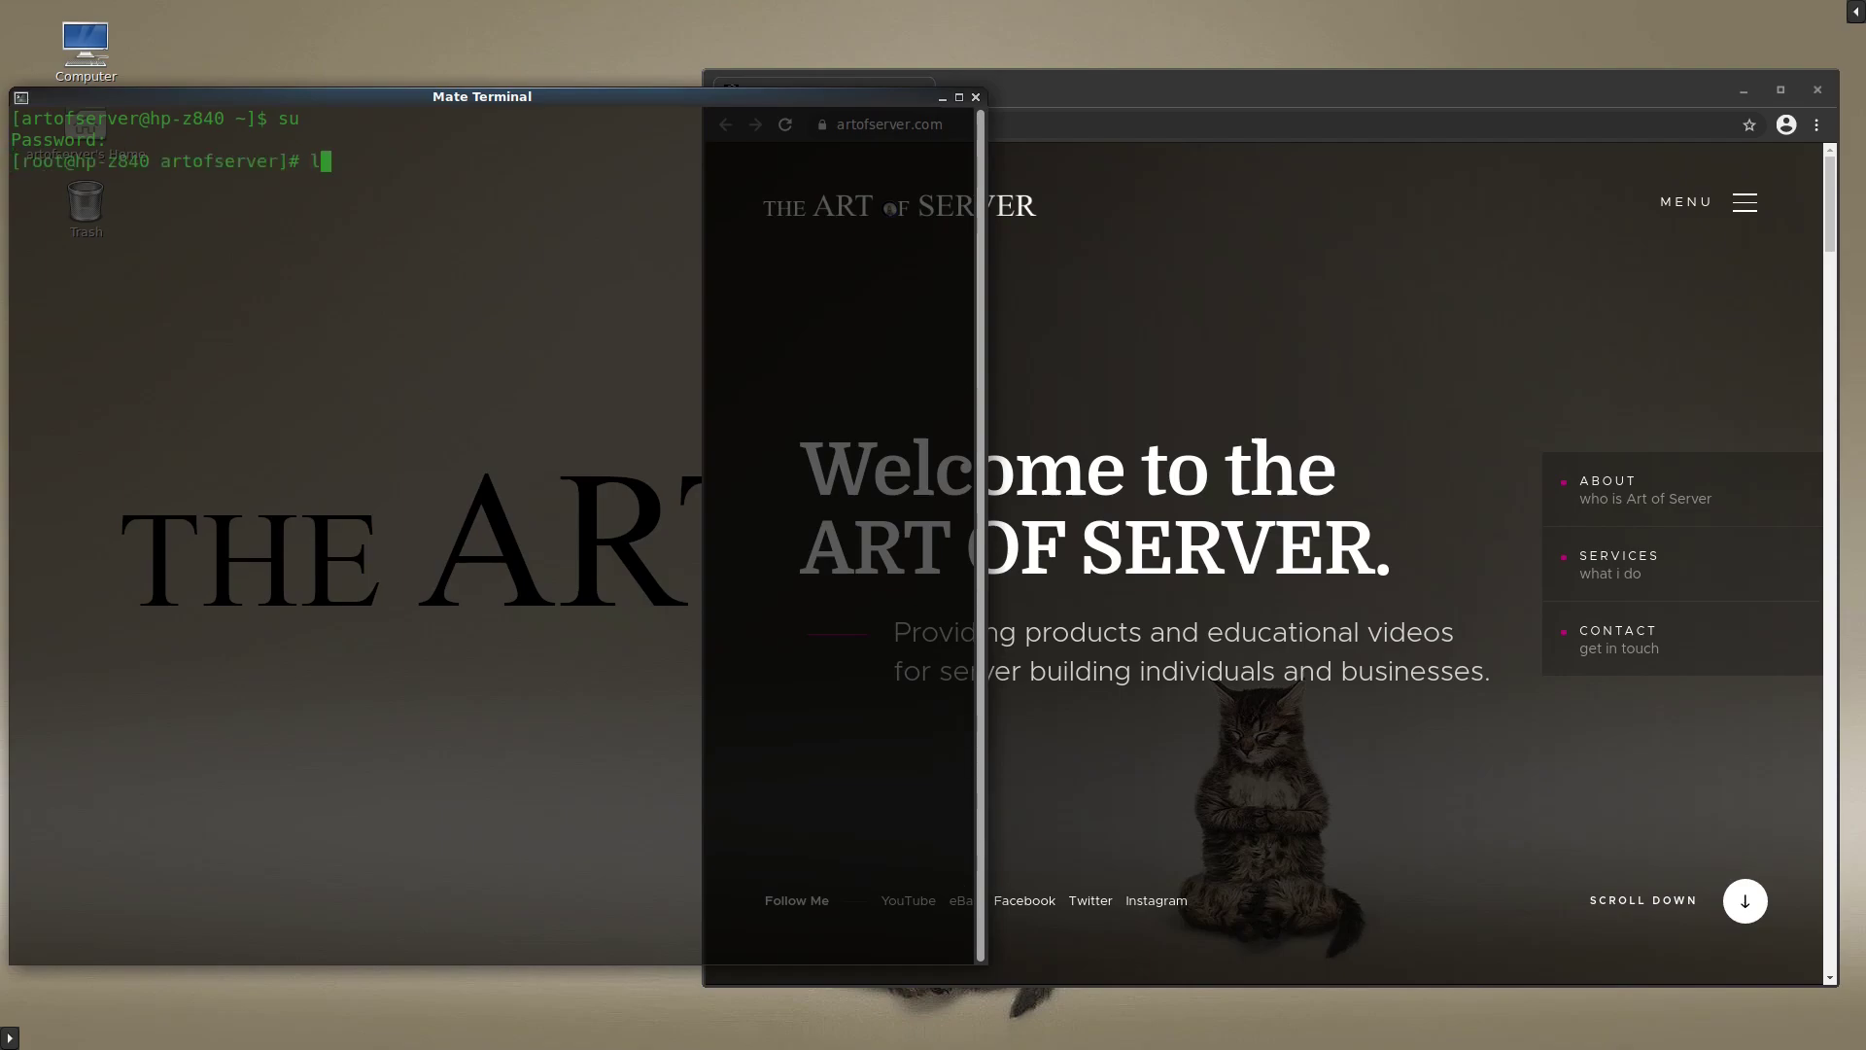
{"action": "type", "text": "-Dmmnn |grep H240"}
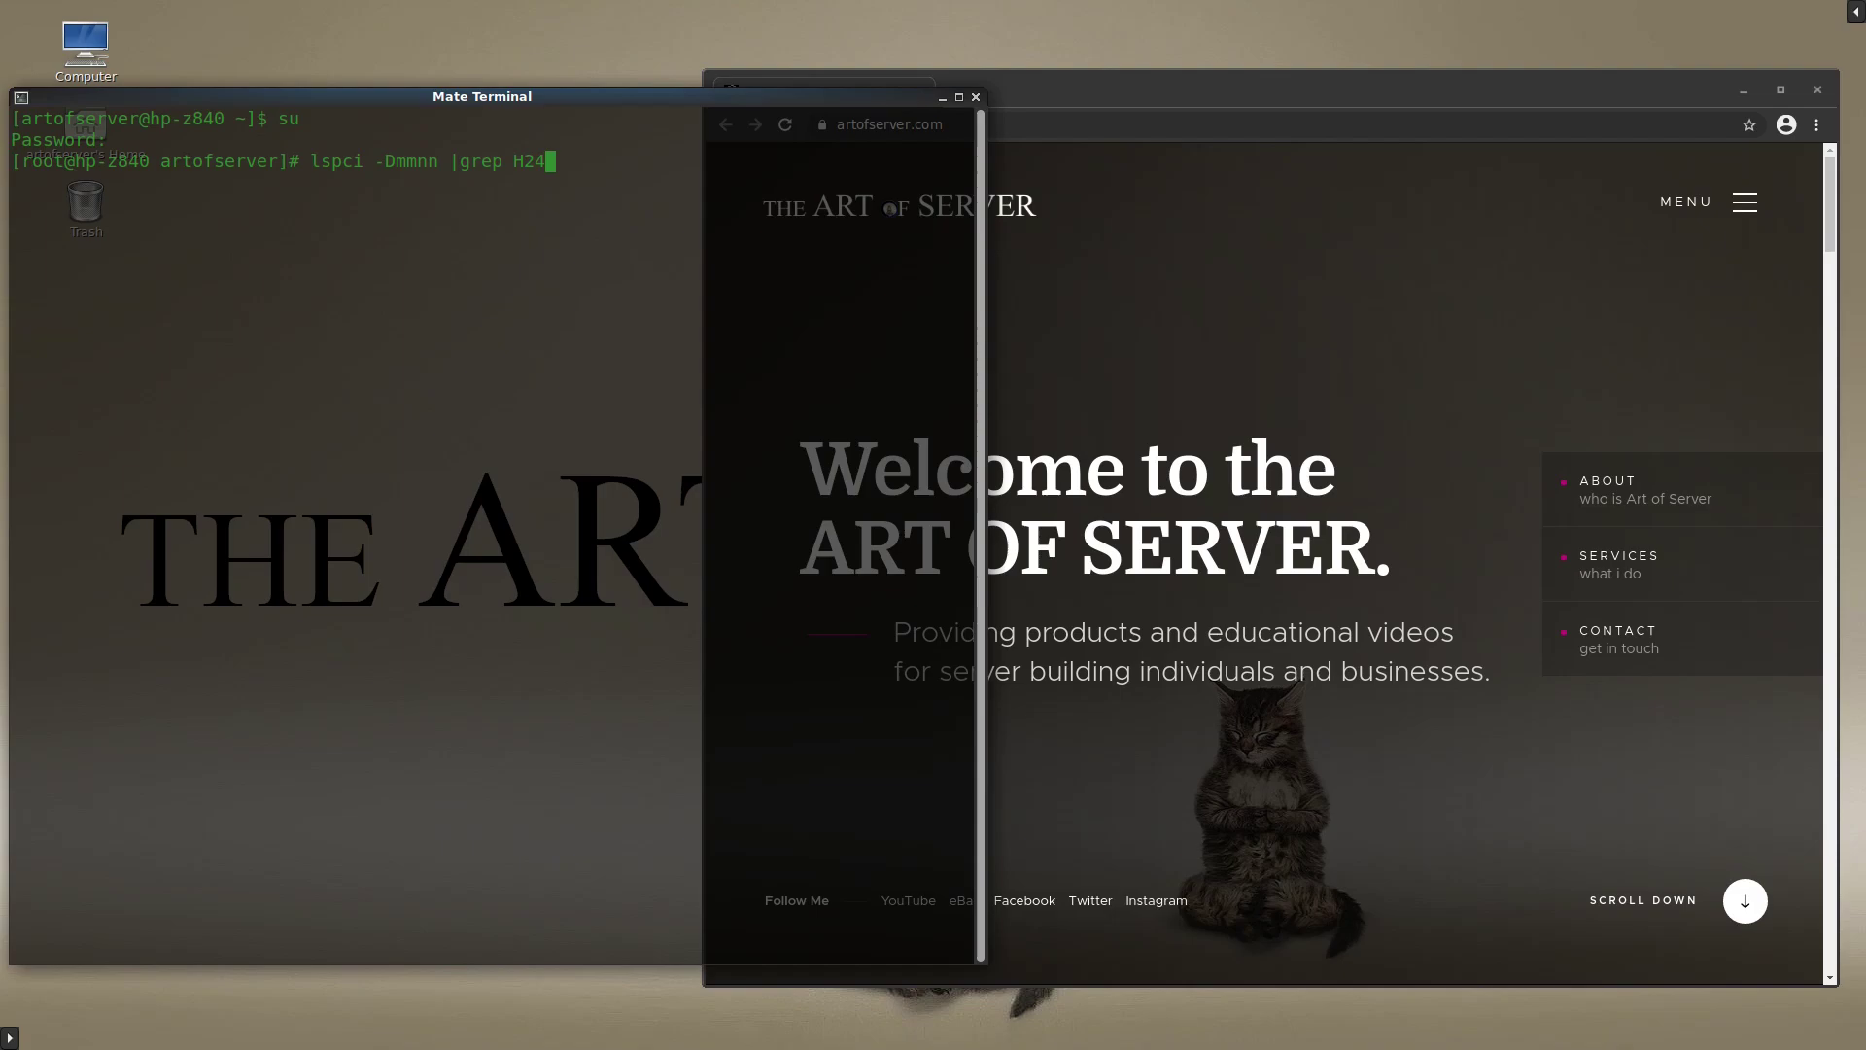
{"action": "key", "text": "Return"}
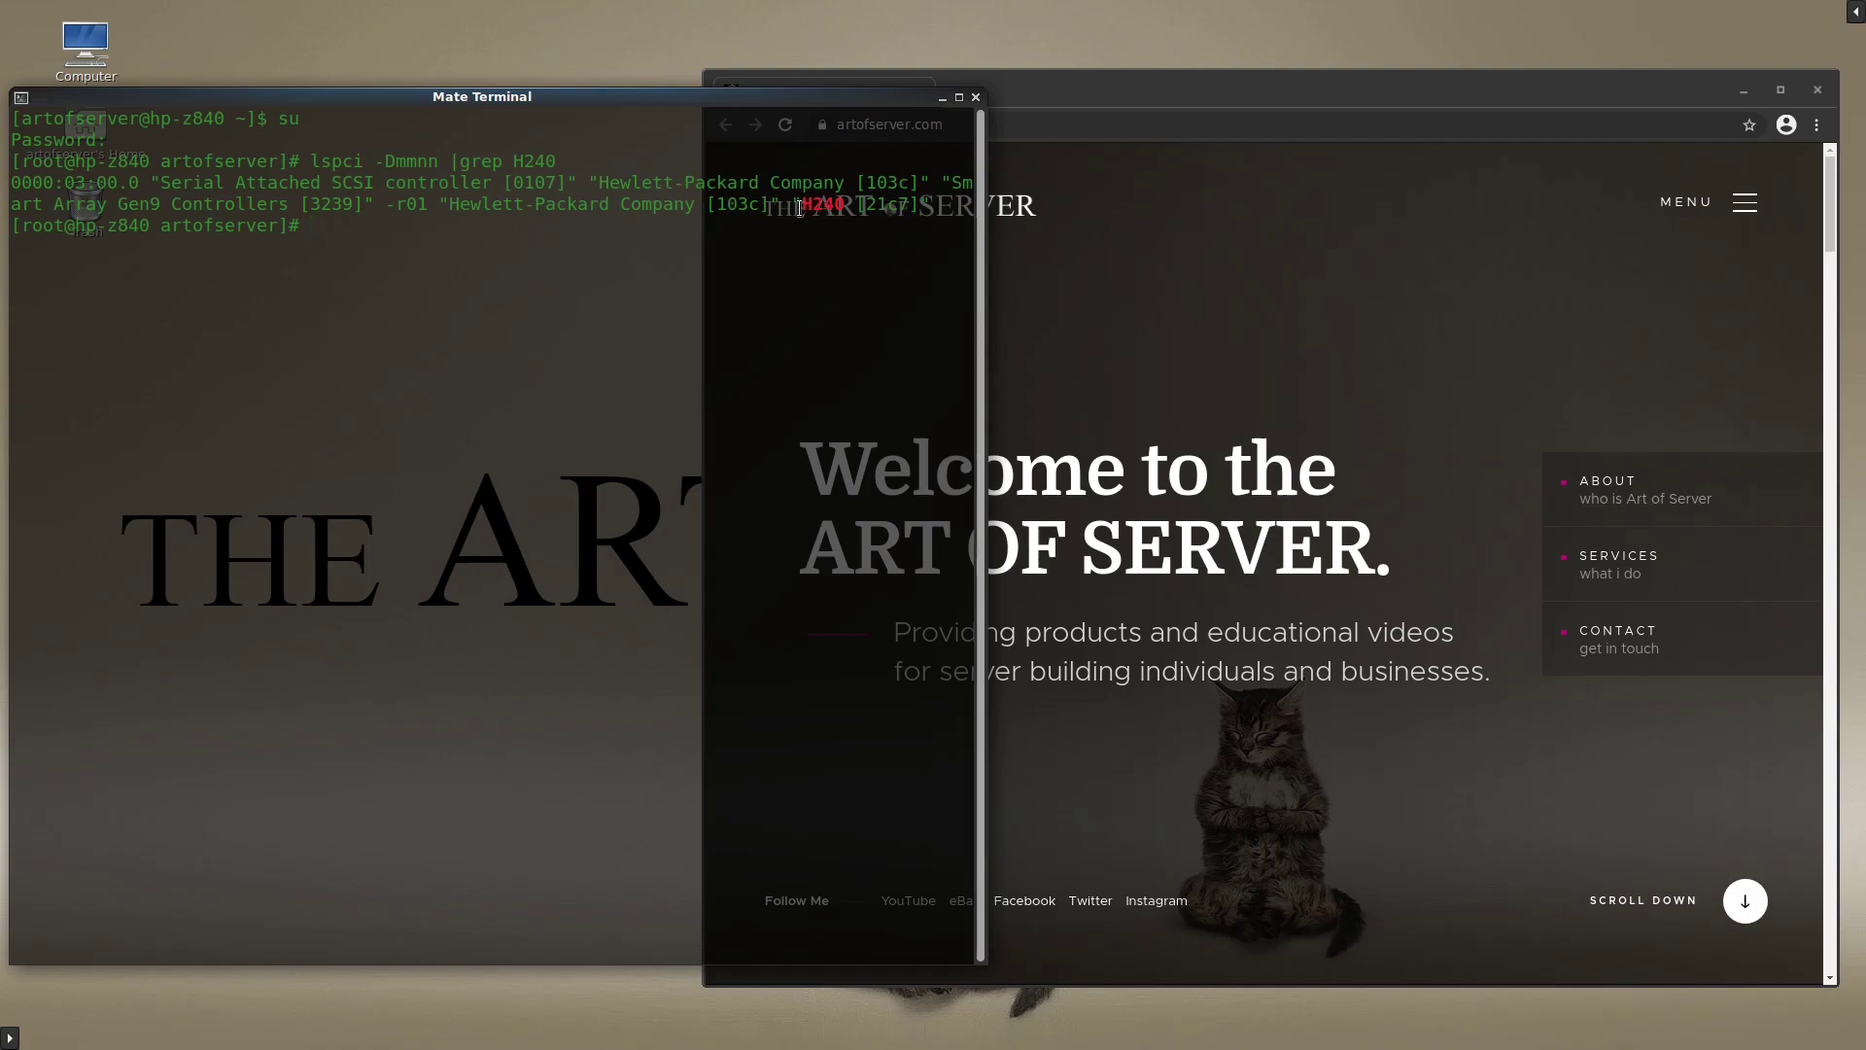
{"action": "left_click_drag", "start_coordinate": [802, 205], "coordinate": [843, 205]}
{"action": "left_click", "coordinate": [590, 460]}
- List attached drives with lsscsi and mark the HGST SSD at /dev/sda
{"action": "type", "text": "lsscsi"}
{"action": "key", "text": "Return"}
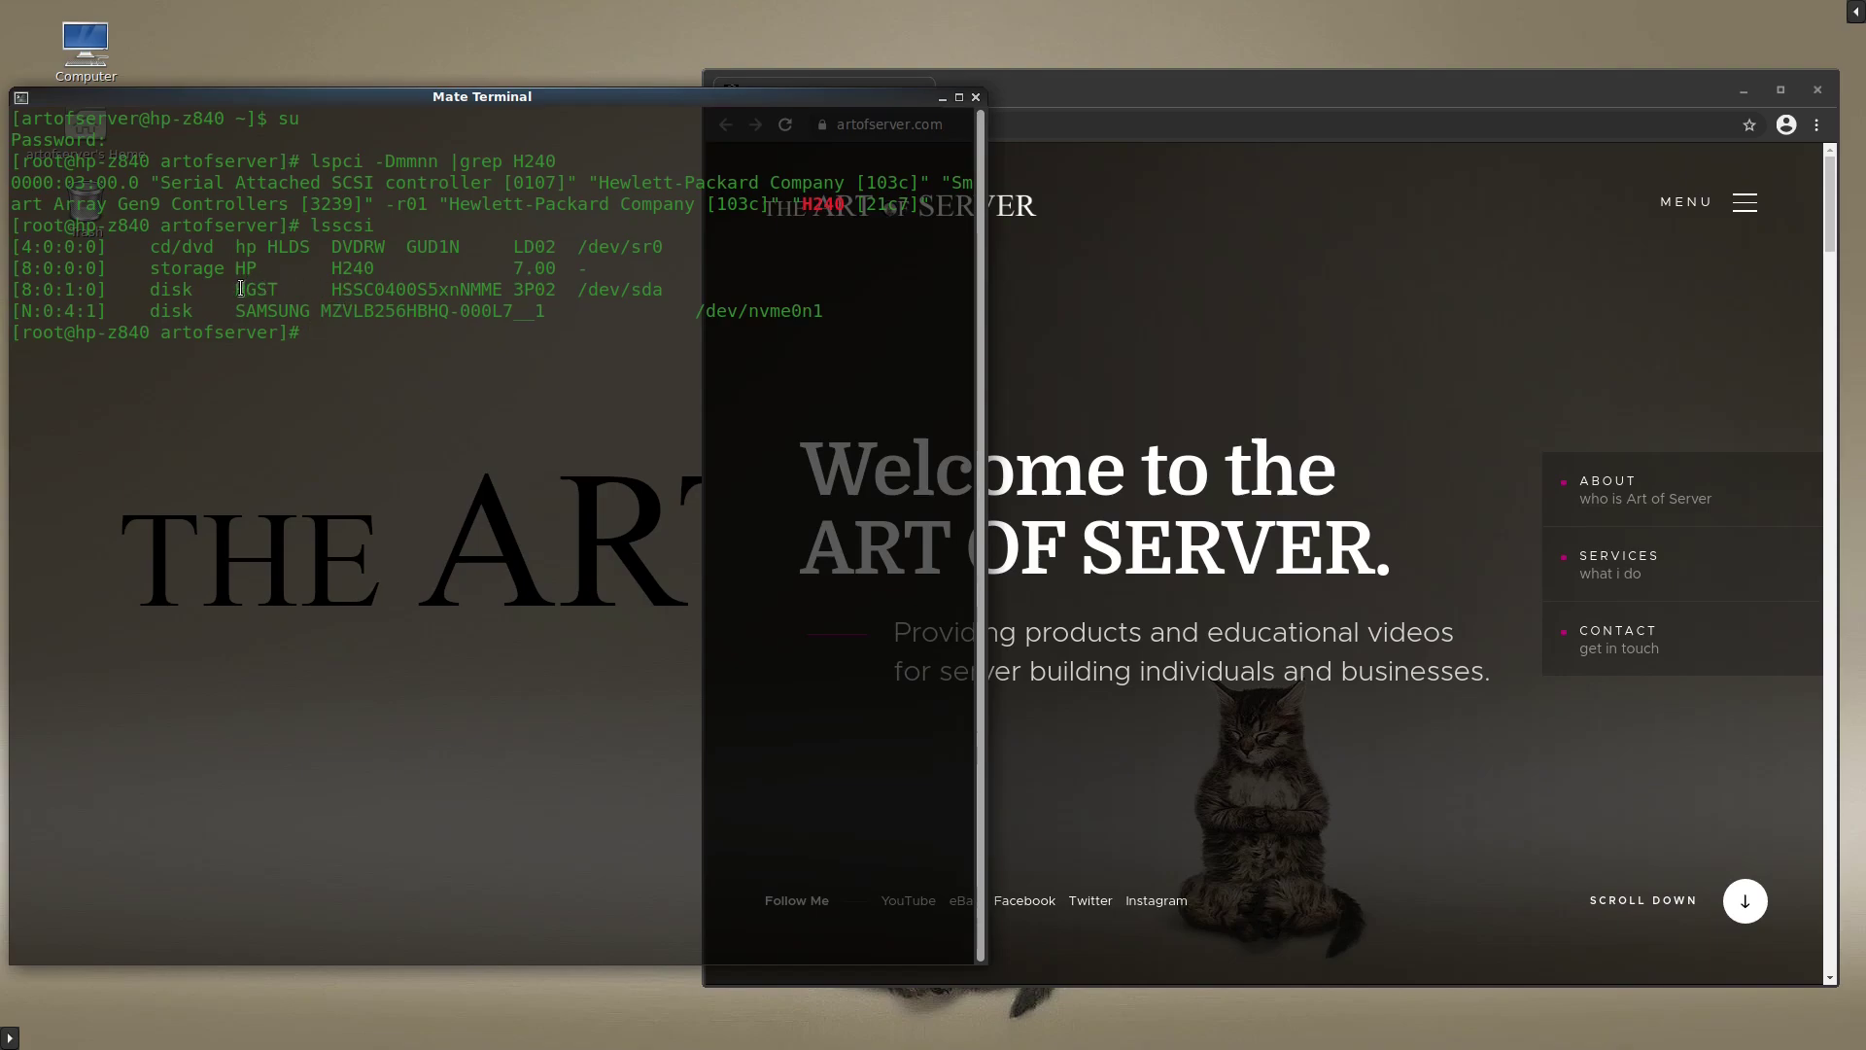
{"action": "left_click_drag", "start_coordinate": [239, 290], "coordinate": [661, 295]}
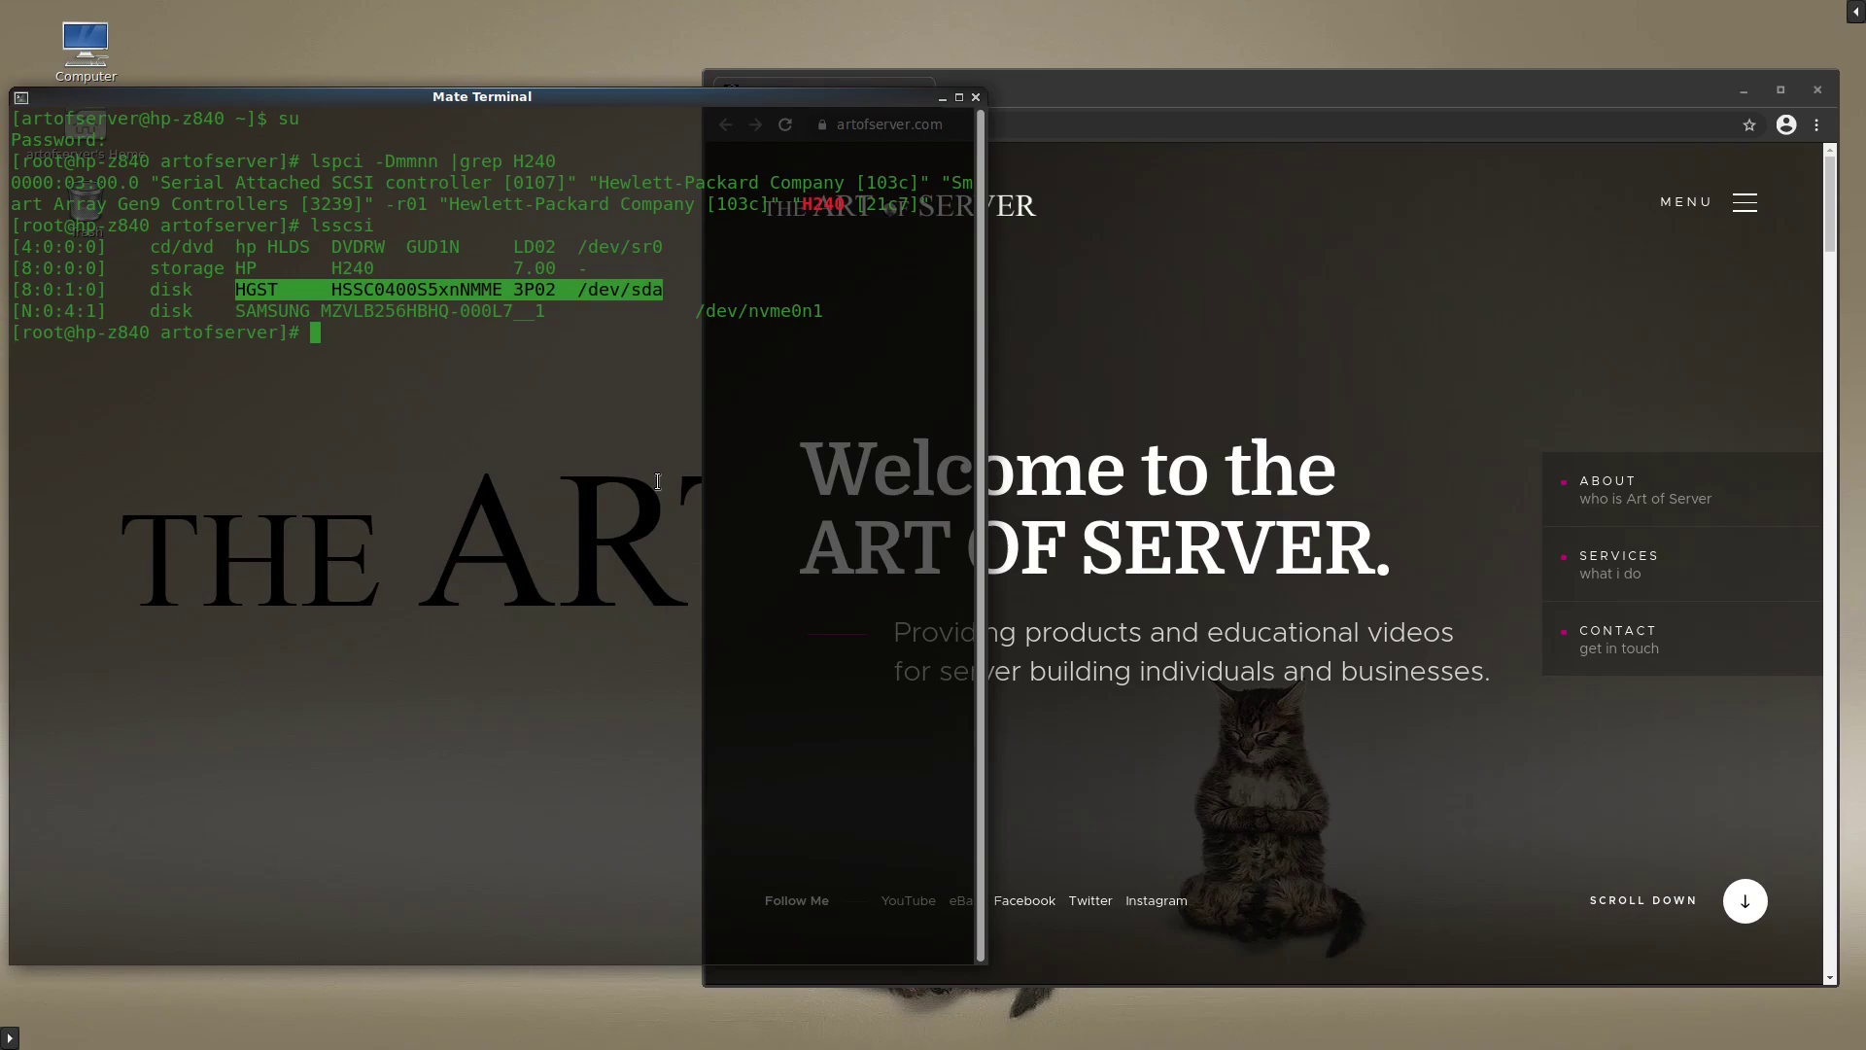
- Change into /opt/smartstorageadmin, listing the directory contents along the way
{"action": "type", "text": "cd /opt/"}
{"action": "key", "text": "Return"}
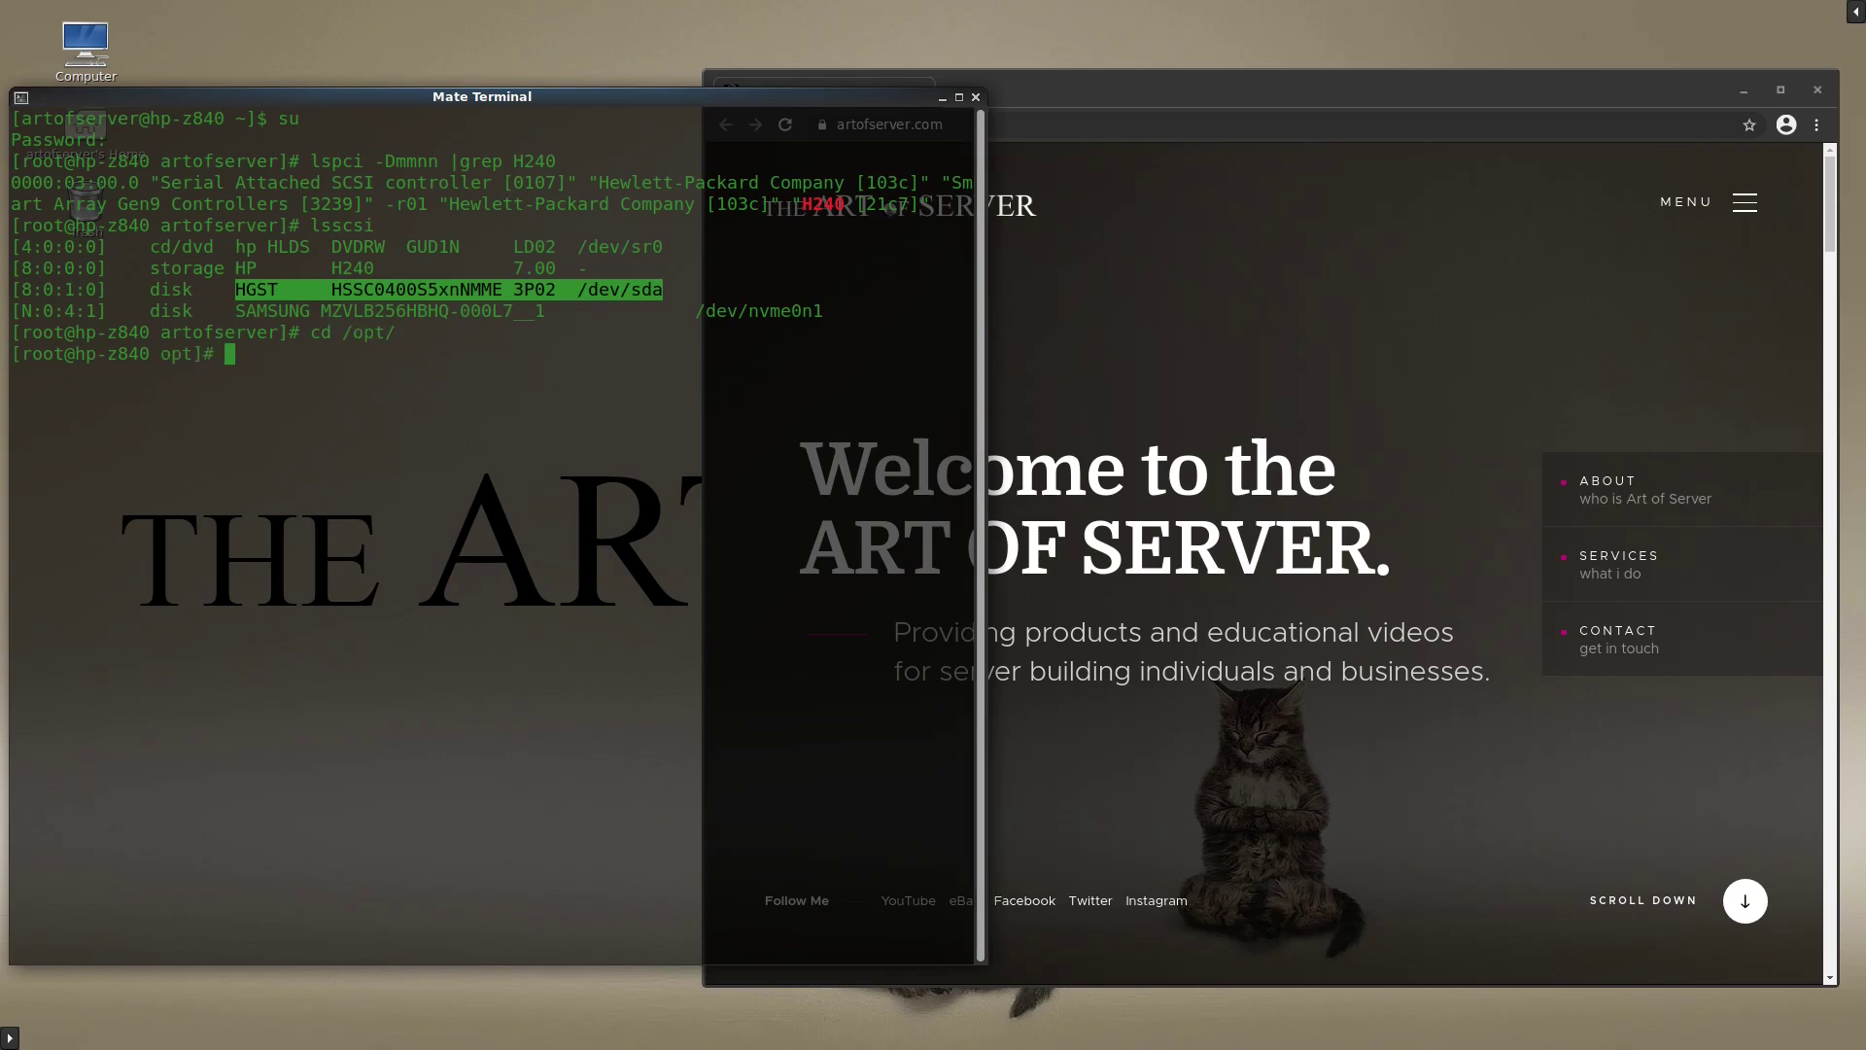
{"action": "type", "text": "ls"}
{"action": "key", "text": "Return"}
{"action": "type", "text": "c s"}
{"action": "key", "text": "Tab"}
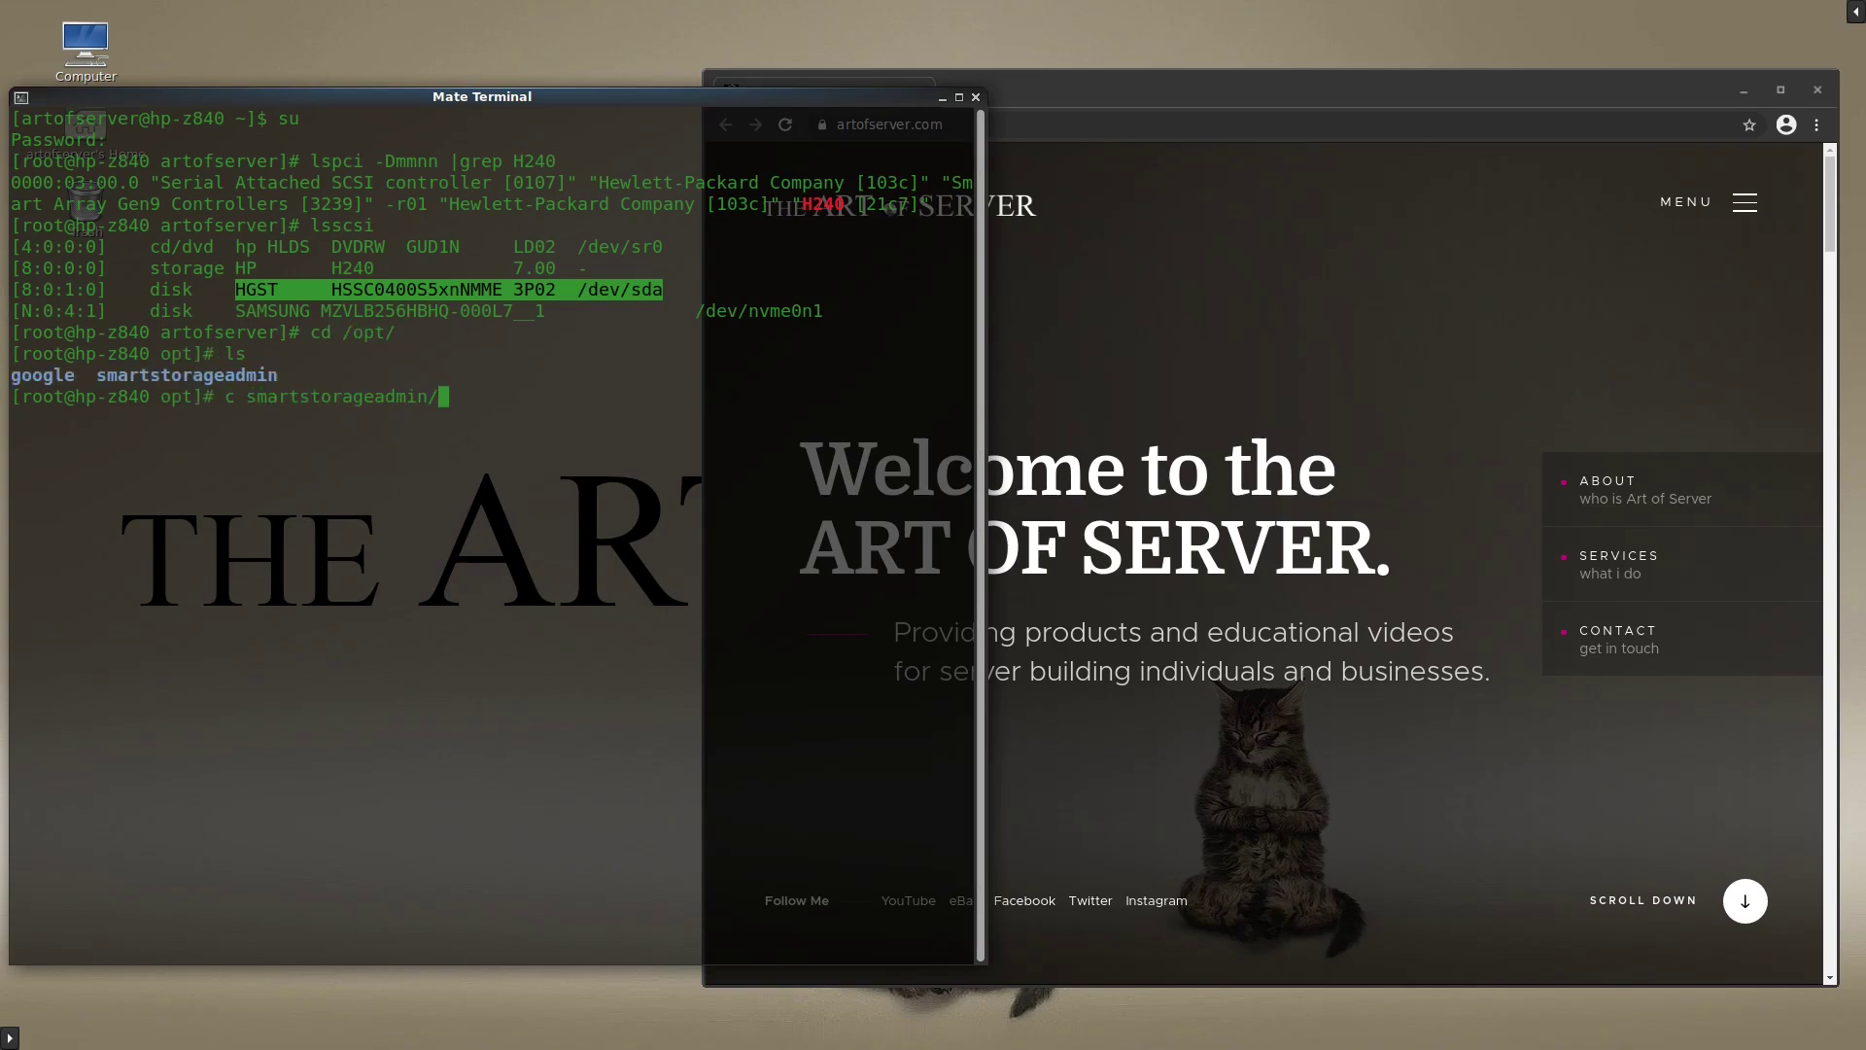
{"action": "key", "text": "Return"}
{"action": "type", "text": "cd s"}
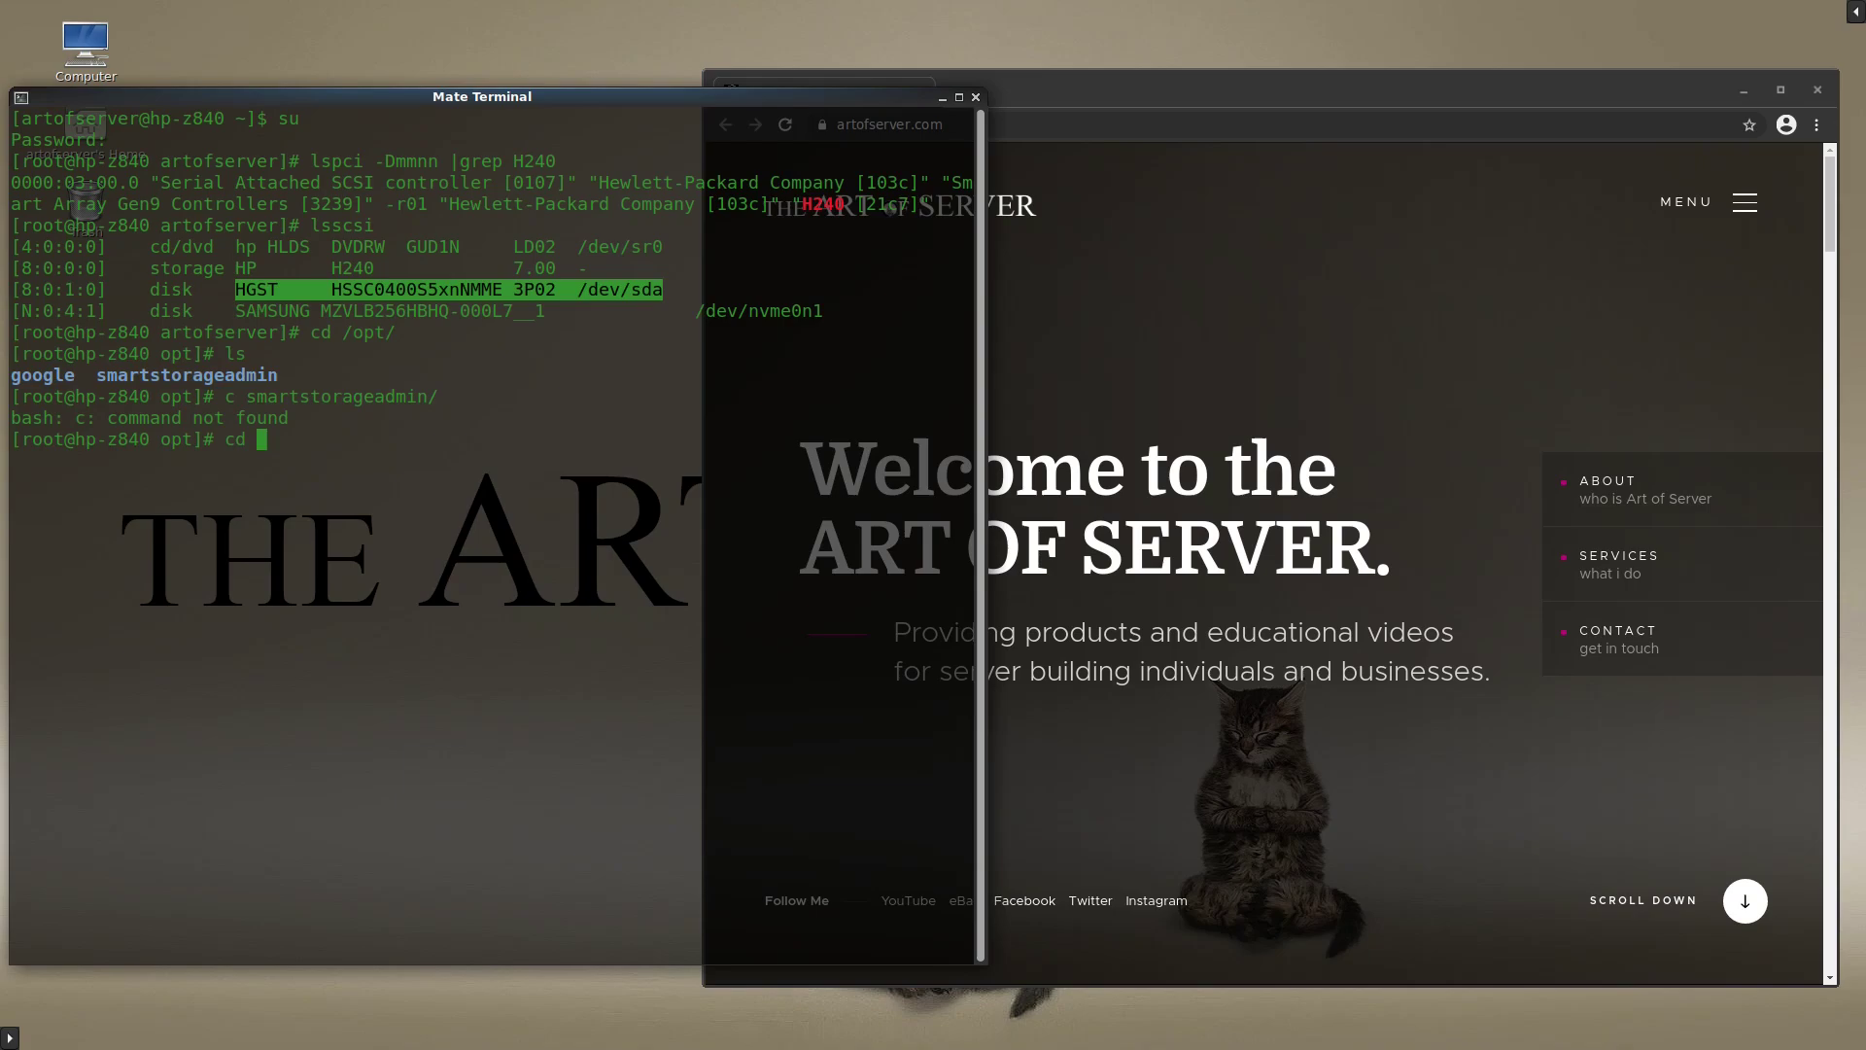
{"action": "key", "text": "Tab"}
{"action": "key", "text": "Return"}
{"action": "type", "text": "ls -al"}
{"action": "key", "text": "Return"}
- Descend into ssa/bin, listing the contents at each level
{"action": "type", "text": "cd ssa"}
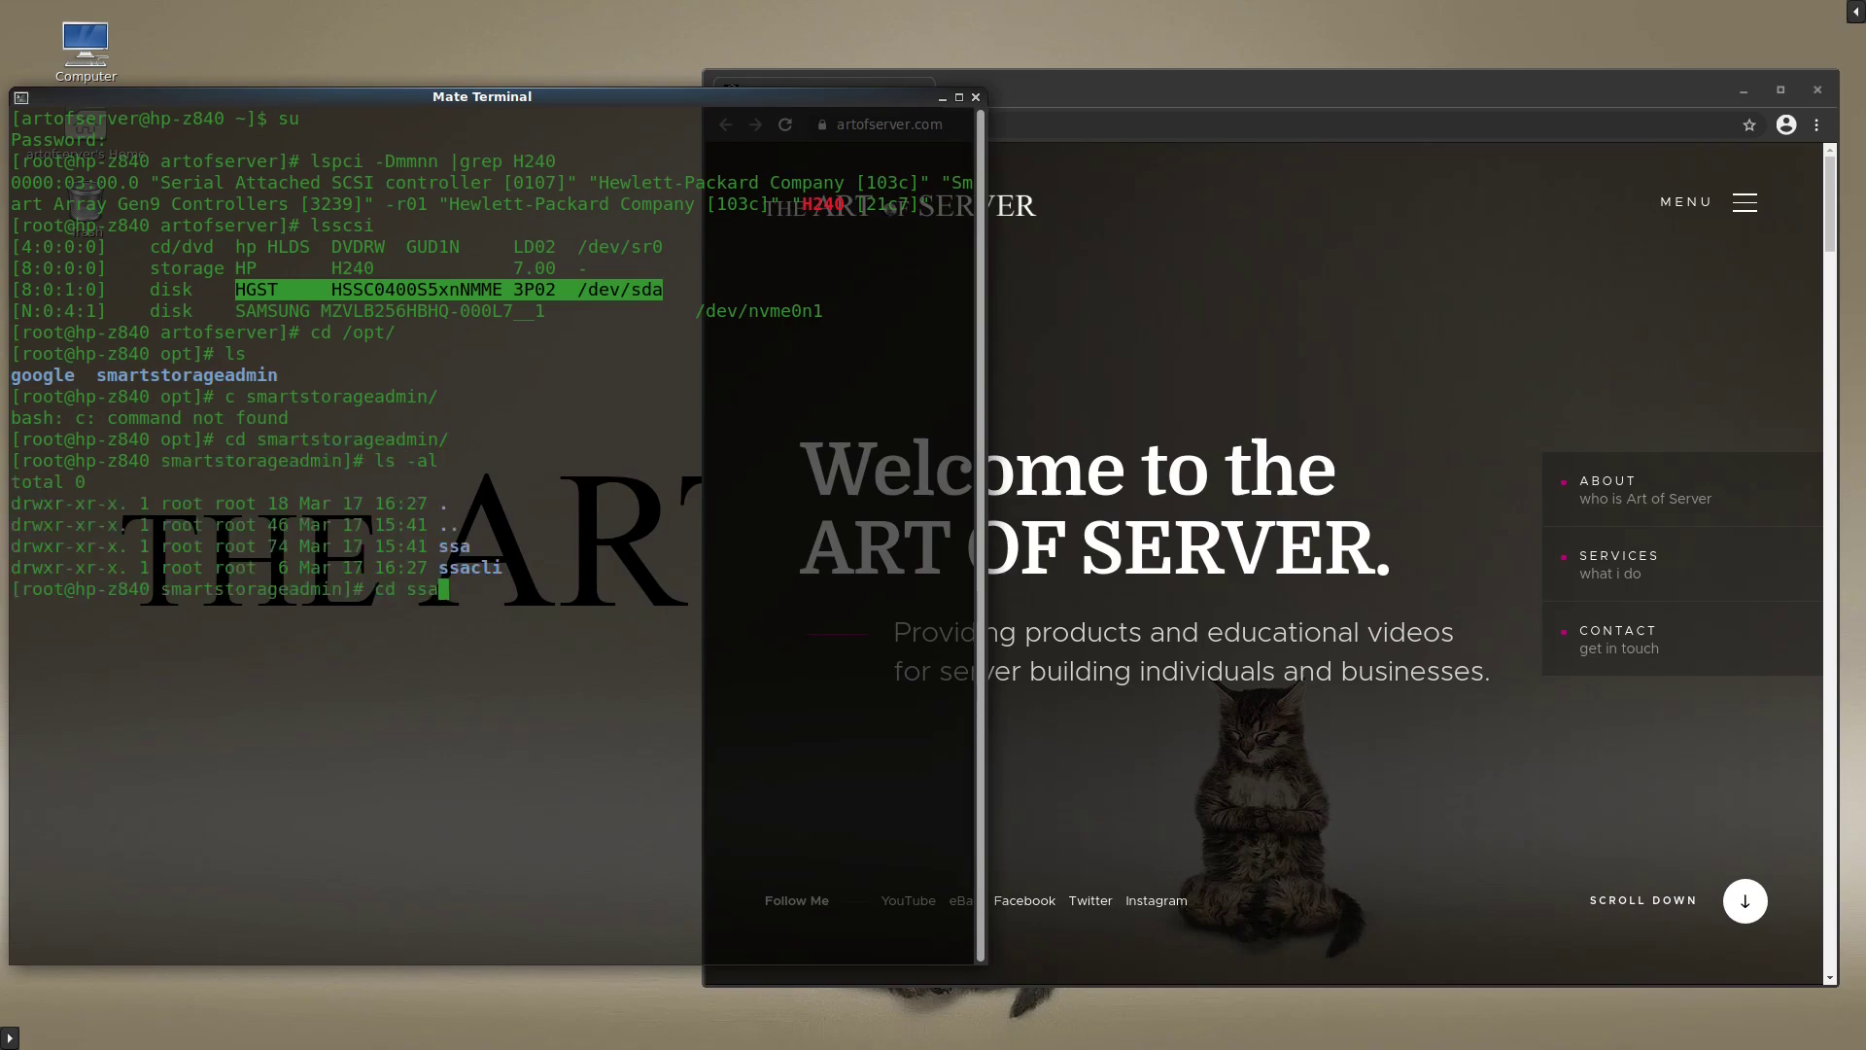
{"action": "key", "text": "Return"}
{"action": "type", "text": "ls -al"}
{"action": "key", "text": "Return"}
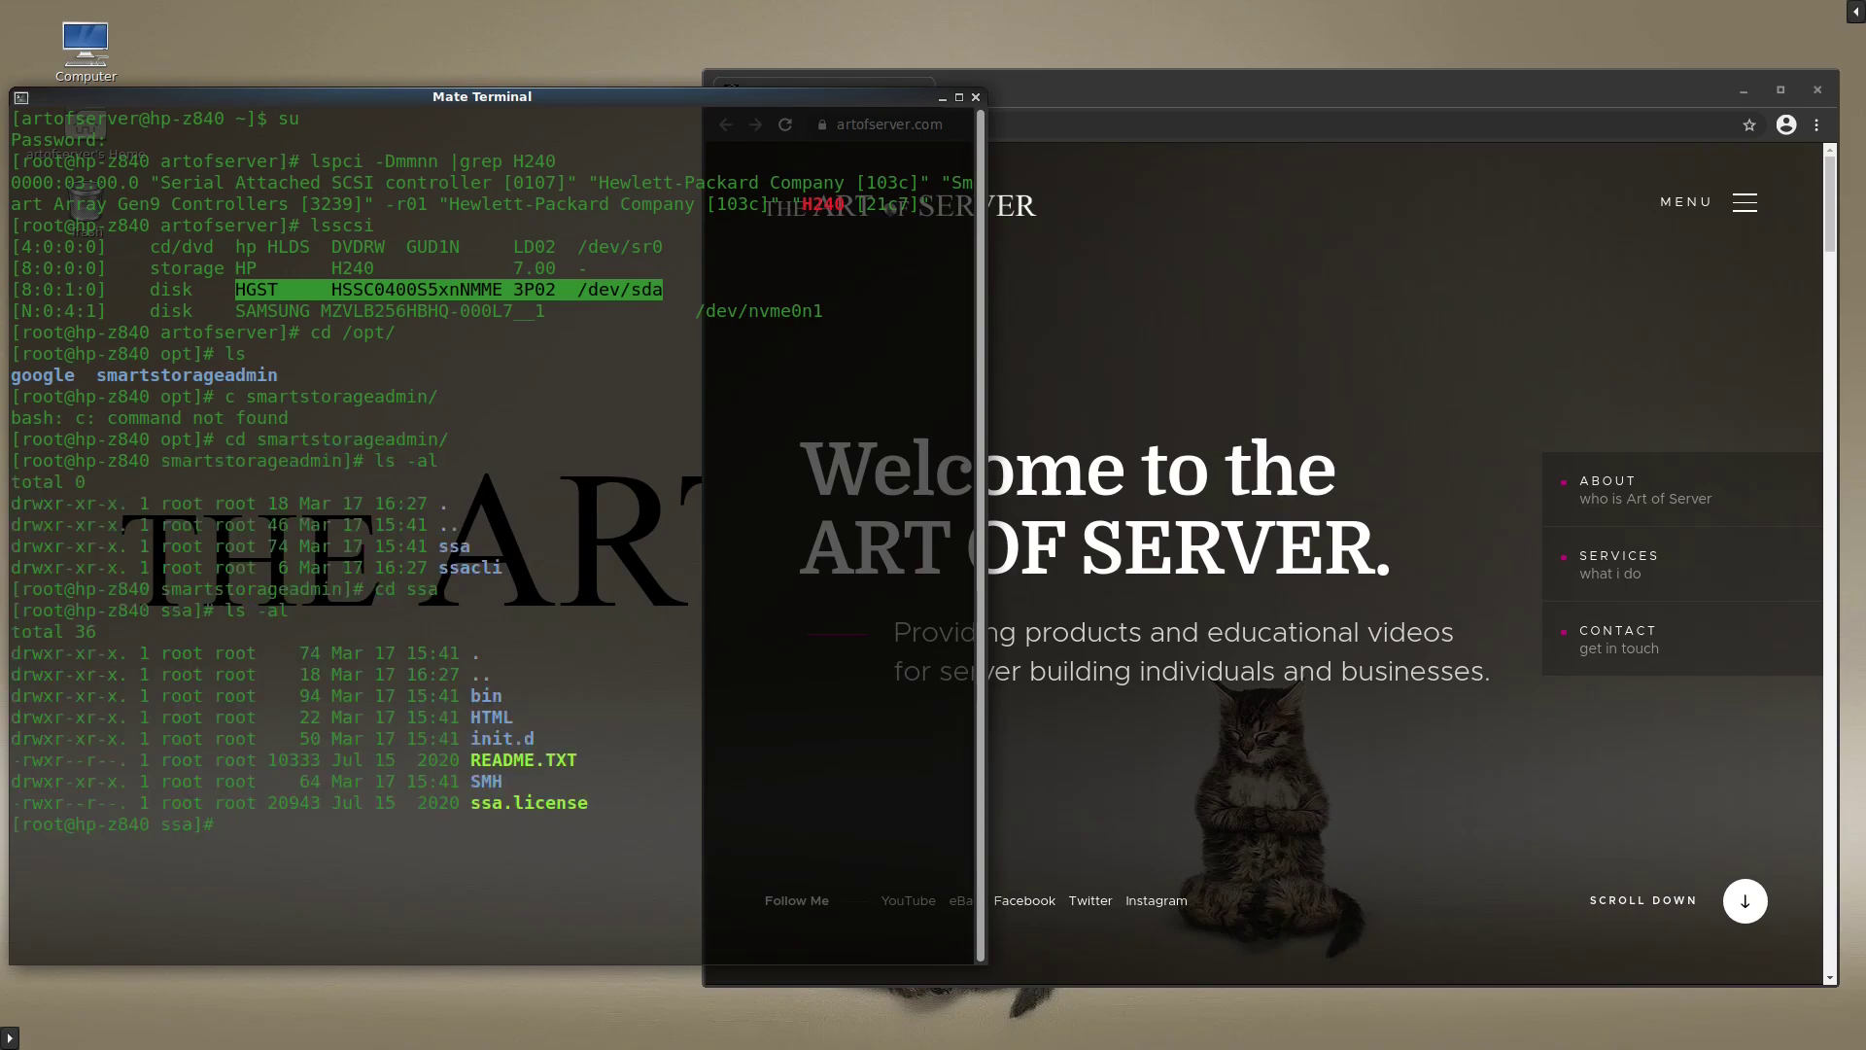
{"action": "type", "text": "cd bin"}
{"action": "key", "text": "Return"}
{"action": "type", "text": "ls -al"}
{"action": "key", "text": "Return"}
- Launch Smart Storage Administrator with ./ssa -local, then switch to the other terminal
{"action": "type", "text": "./ssa -local"}
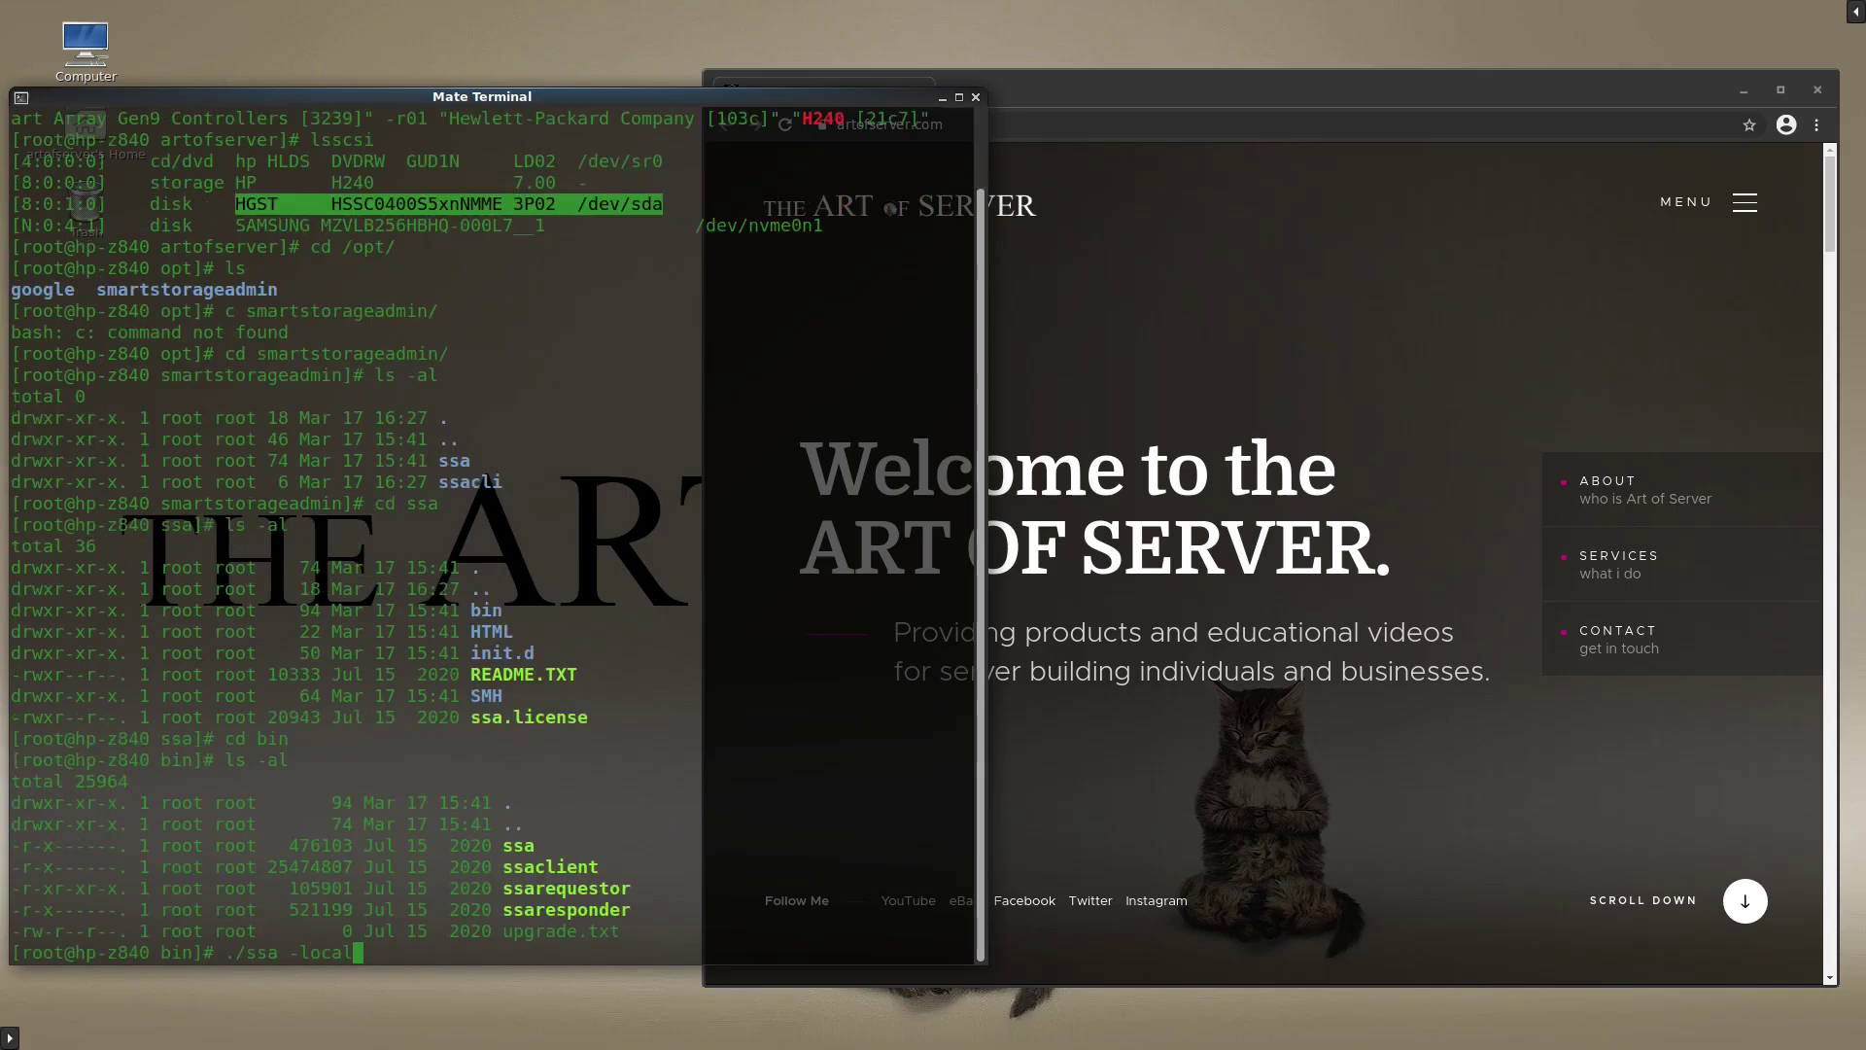
{"action": "key", "text": "ctrl+l"}
{"action": "key", "text": "Return"}
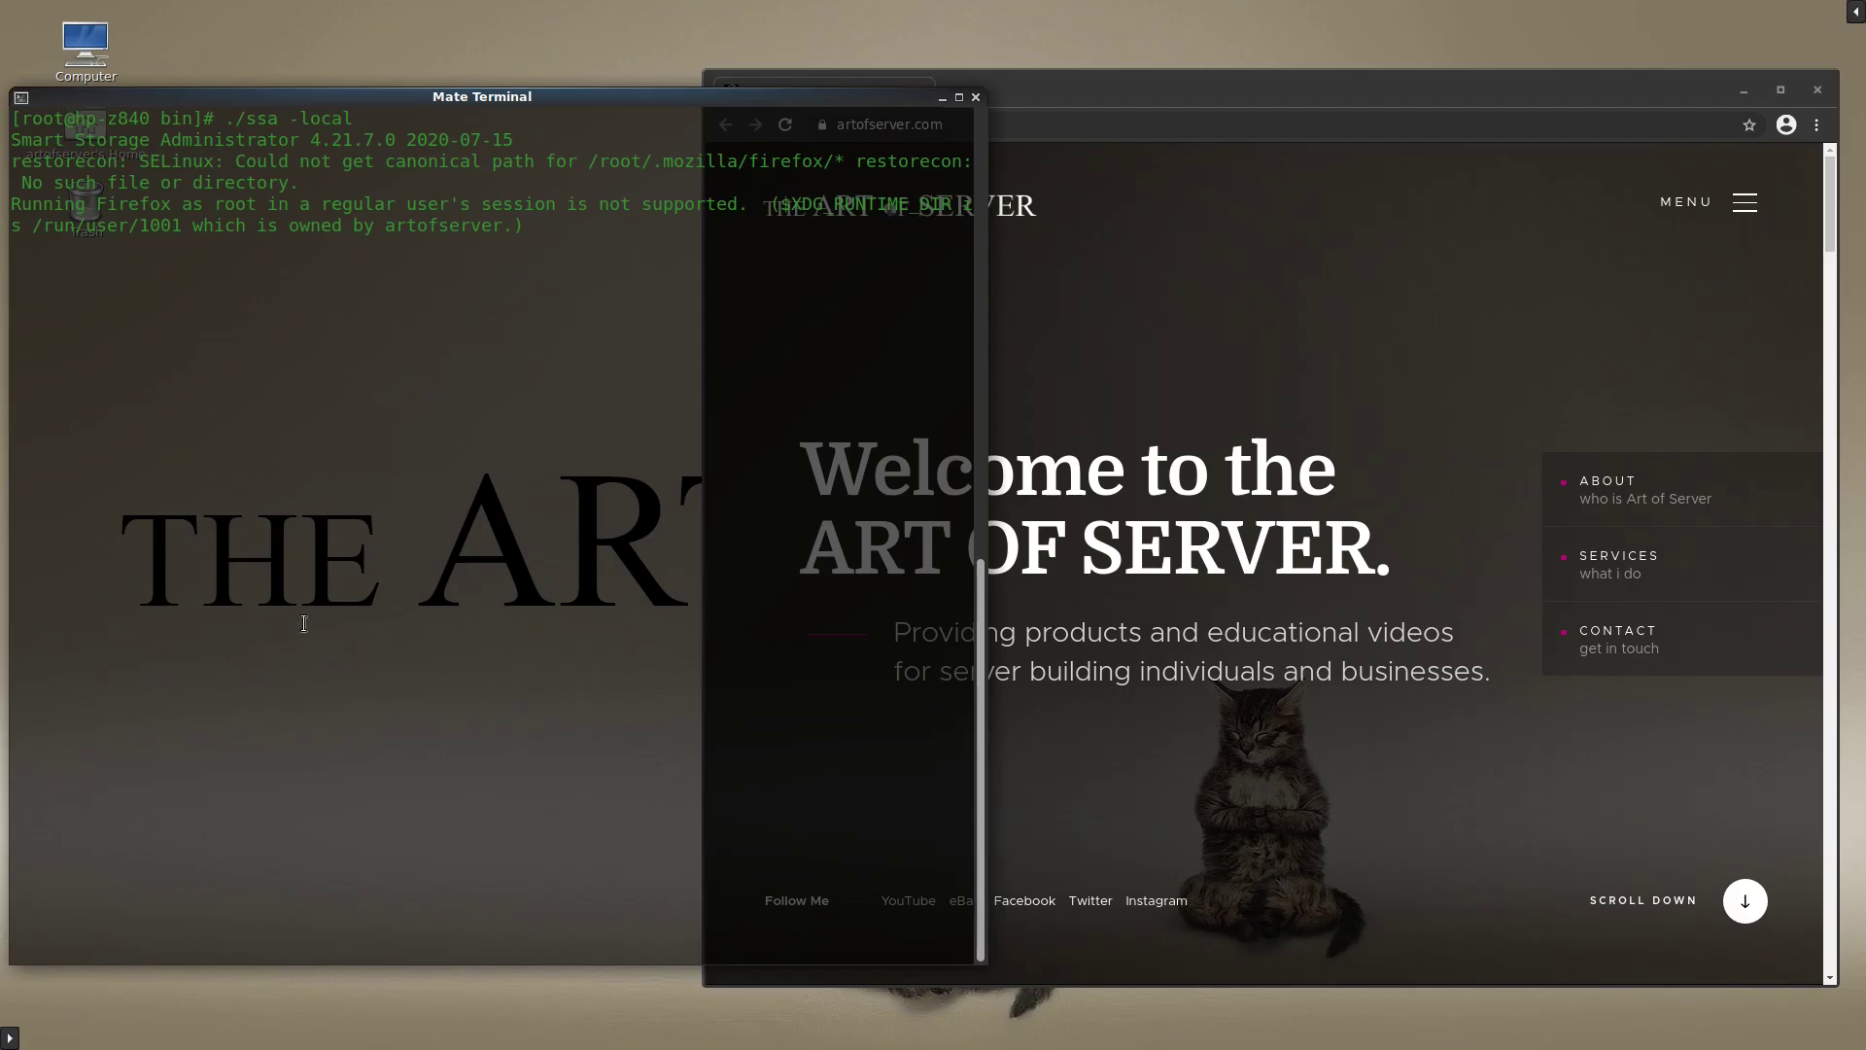
{"action": "key", "text": "alt+Tab"}
{"action": "key", "text": "alt+Tab"}
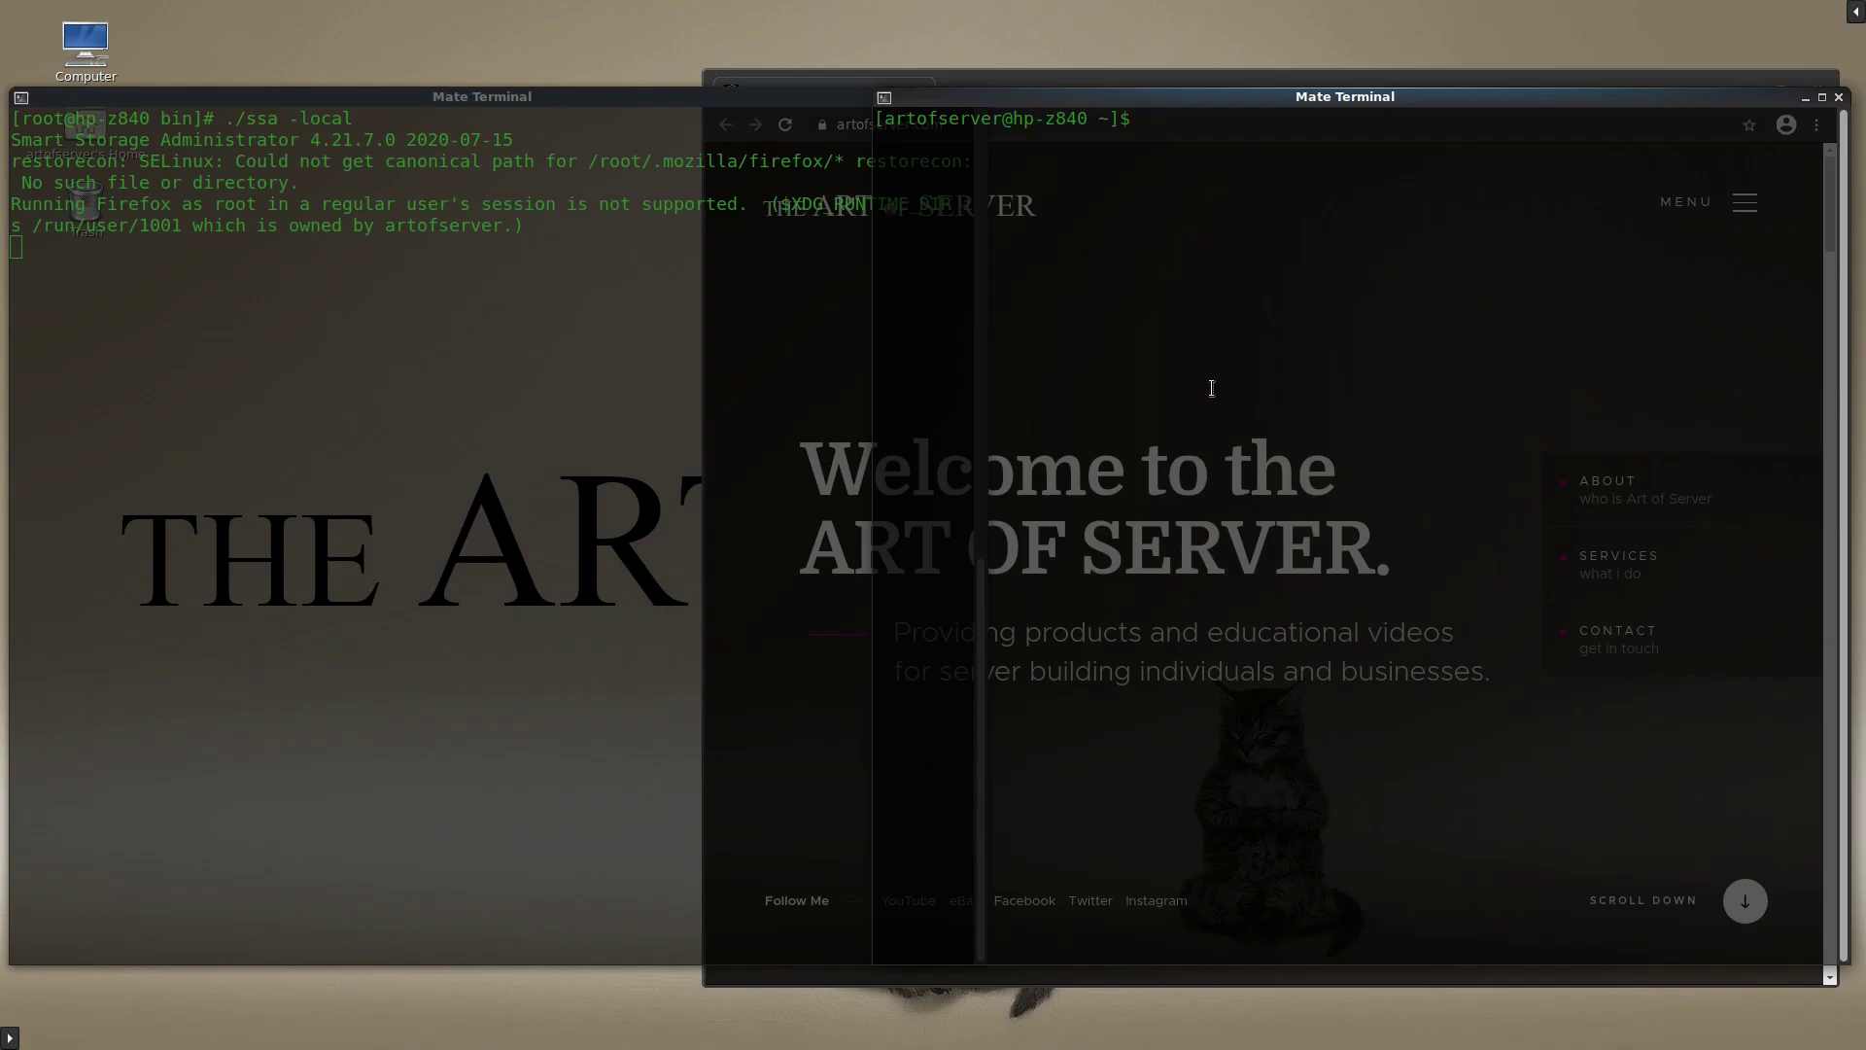
- As root, page netstat -antlp |grep LISTEN output and mark ssaclient on 127.0.0.1:50477
{"action": "type", "text": "su"}
{"action": "key", "text": "Return"}
{"action": "key", "text": "Return"}
{"action": "type", "text": "netstat -a"}
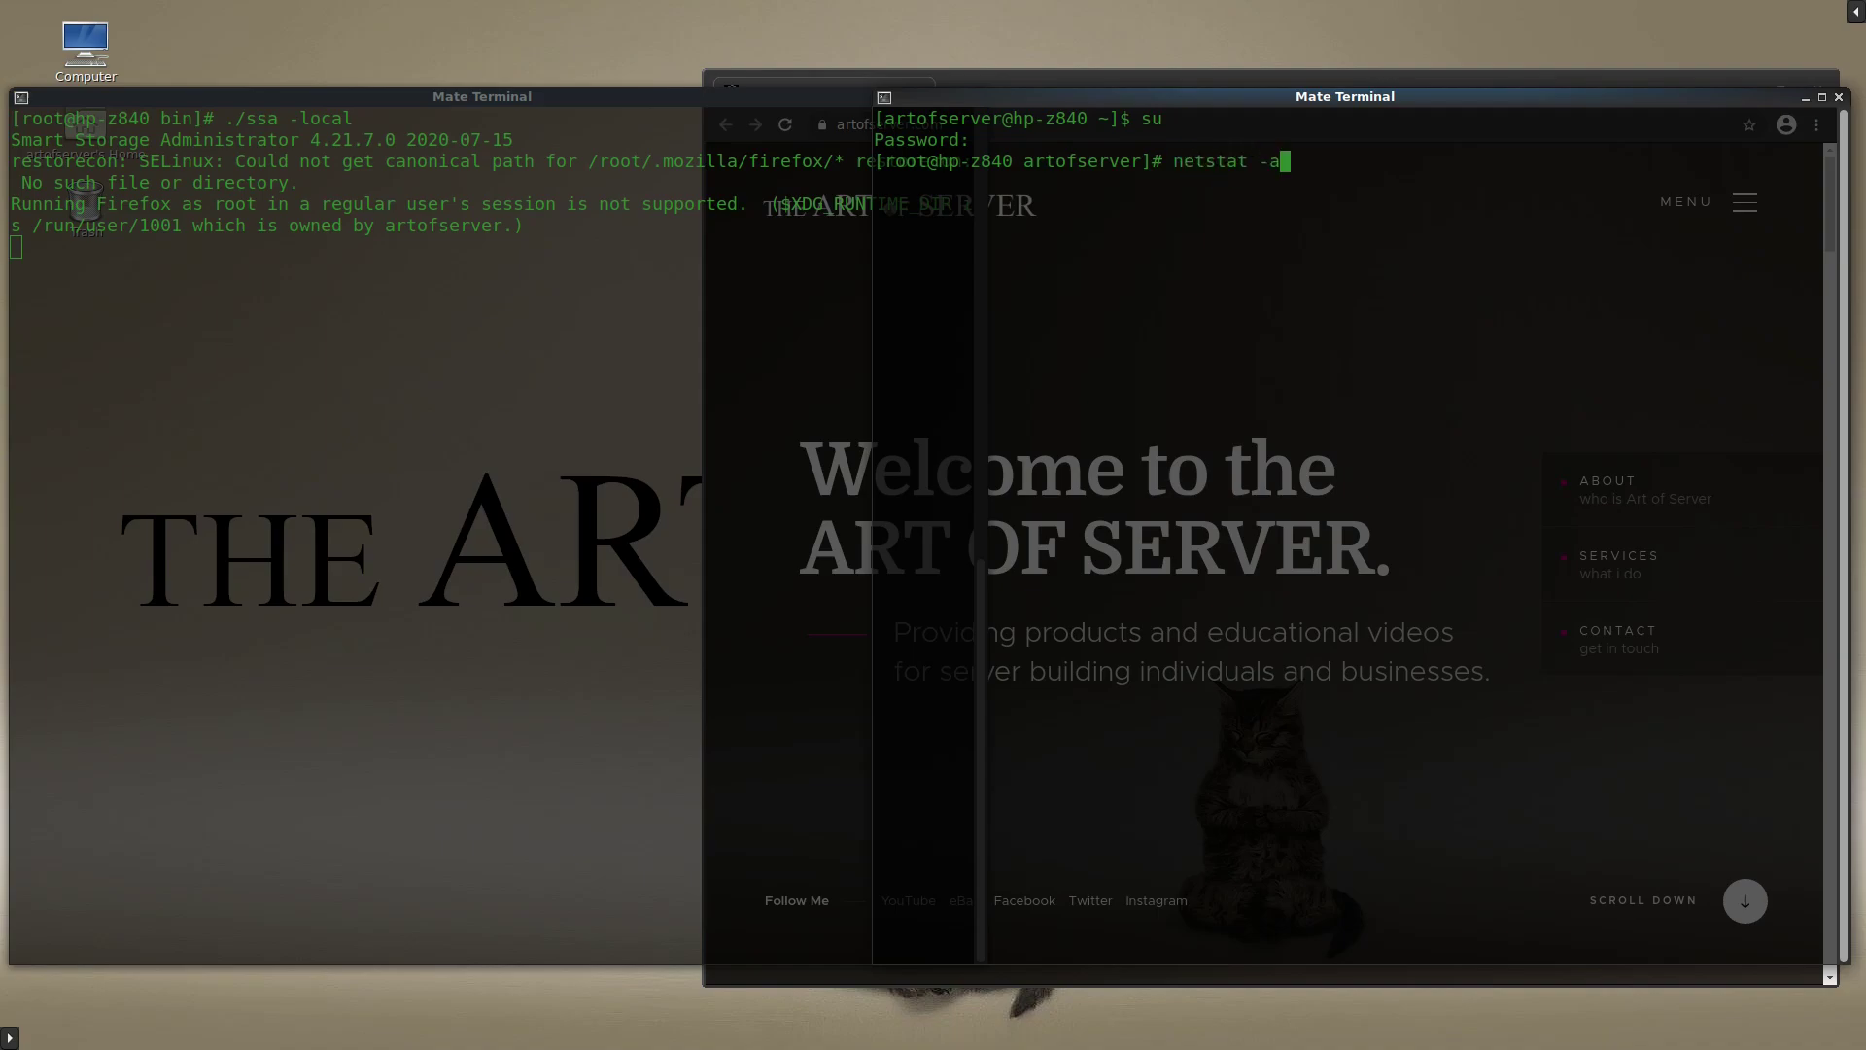
{"action": "type", "text": "ntlp |grep LISTEN"}
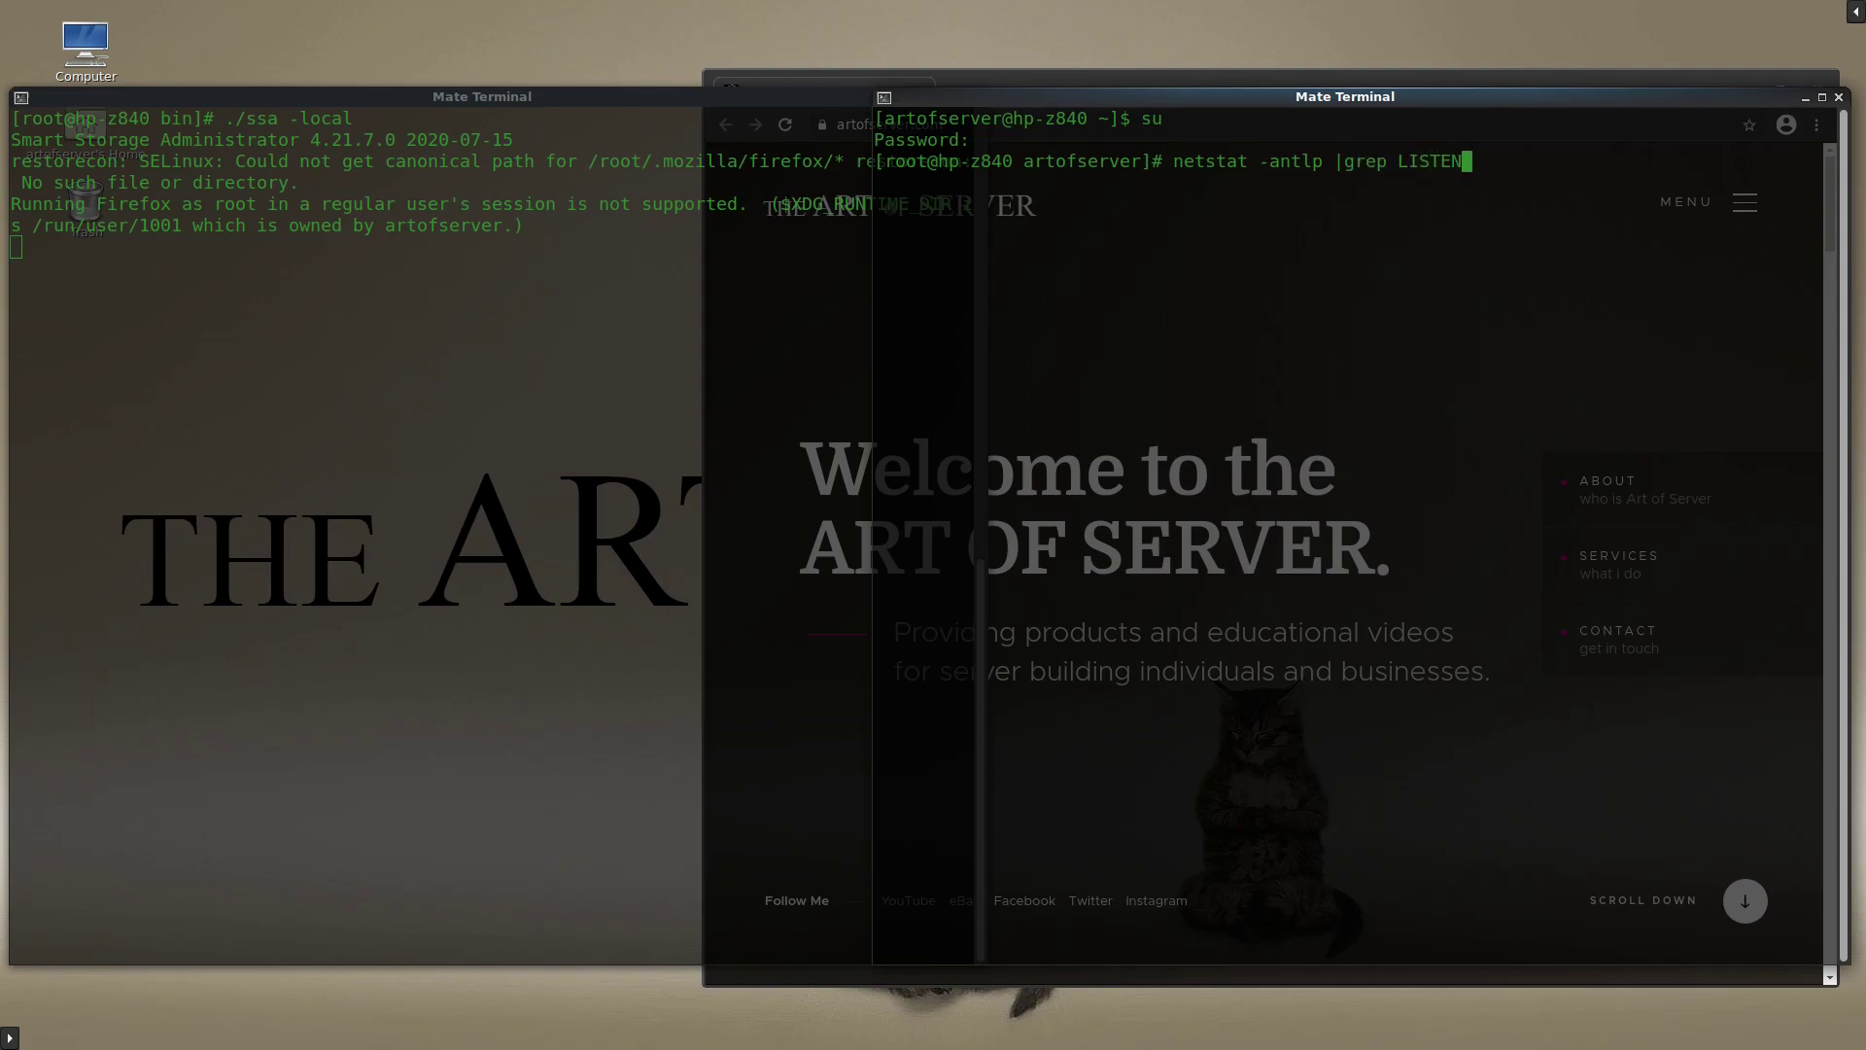
{"action": "key", "text": "ctrl+l"}
{"action": "type", "text": "|less"}
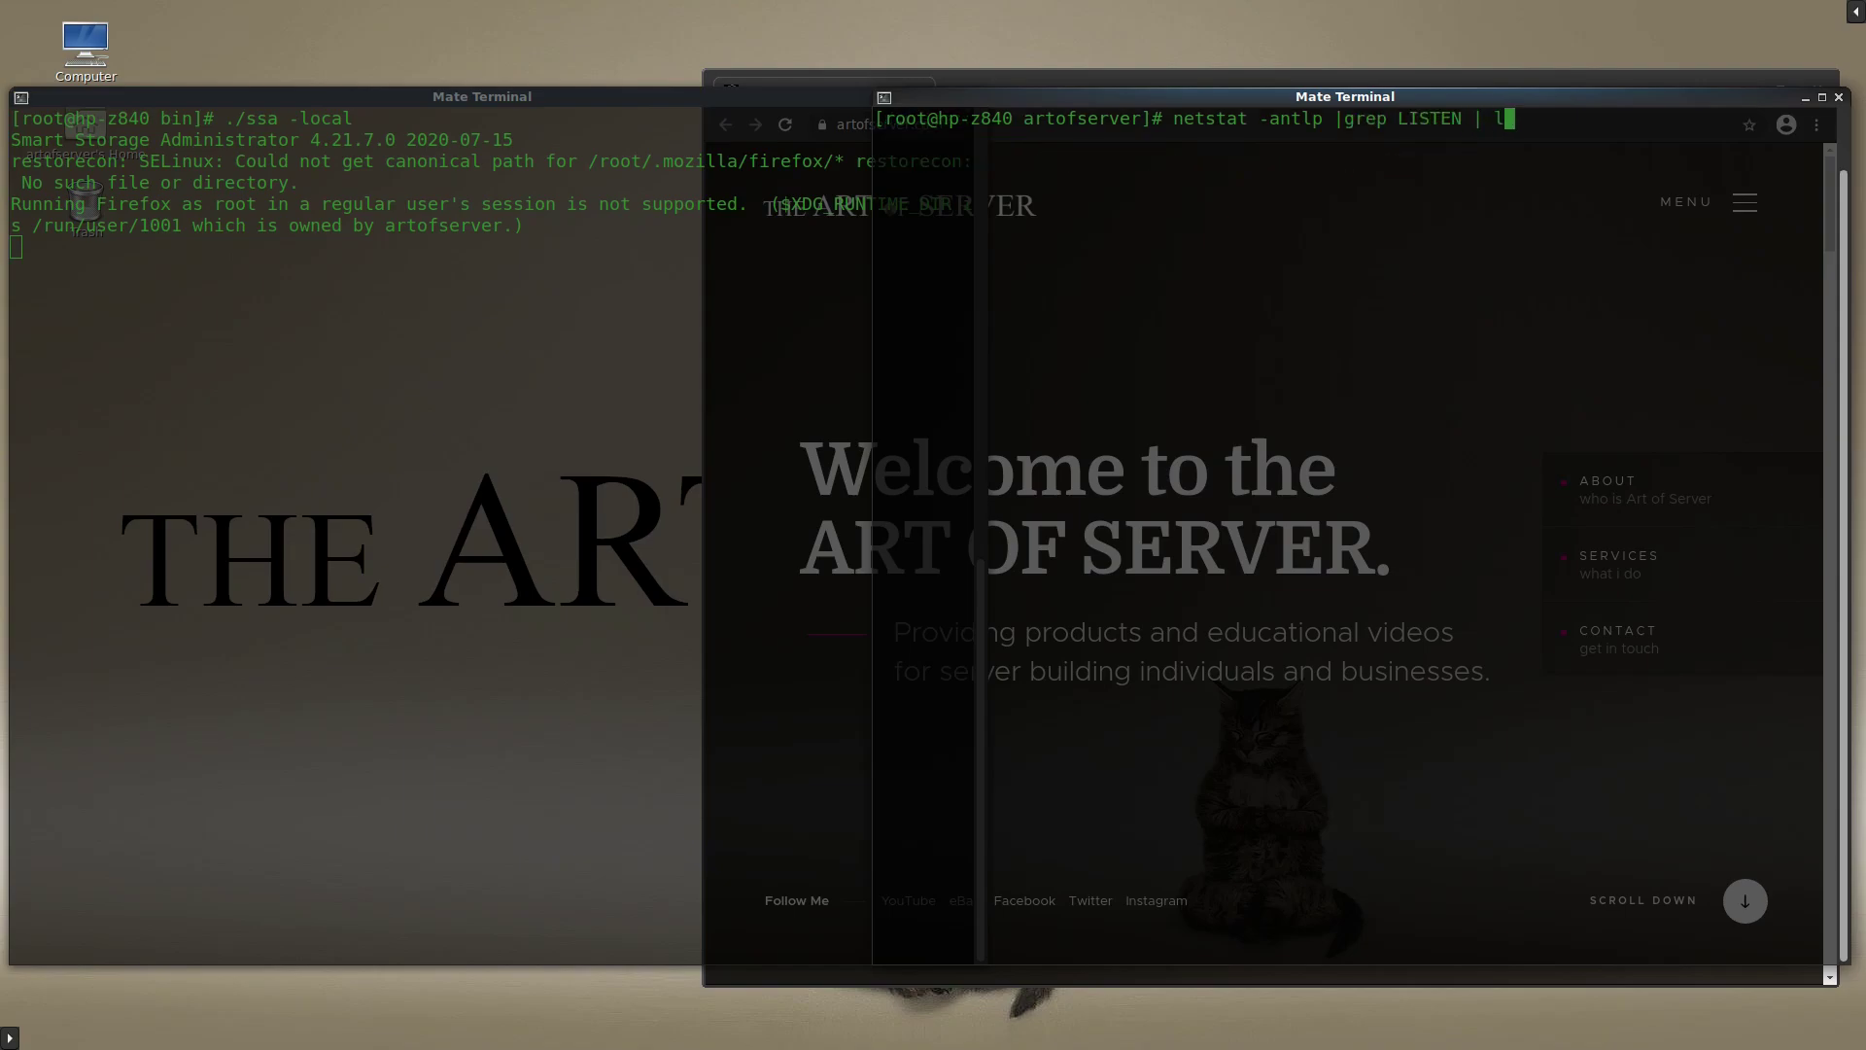
{"action": "key", "text": "Return"}
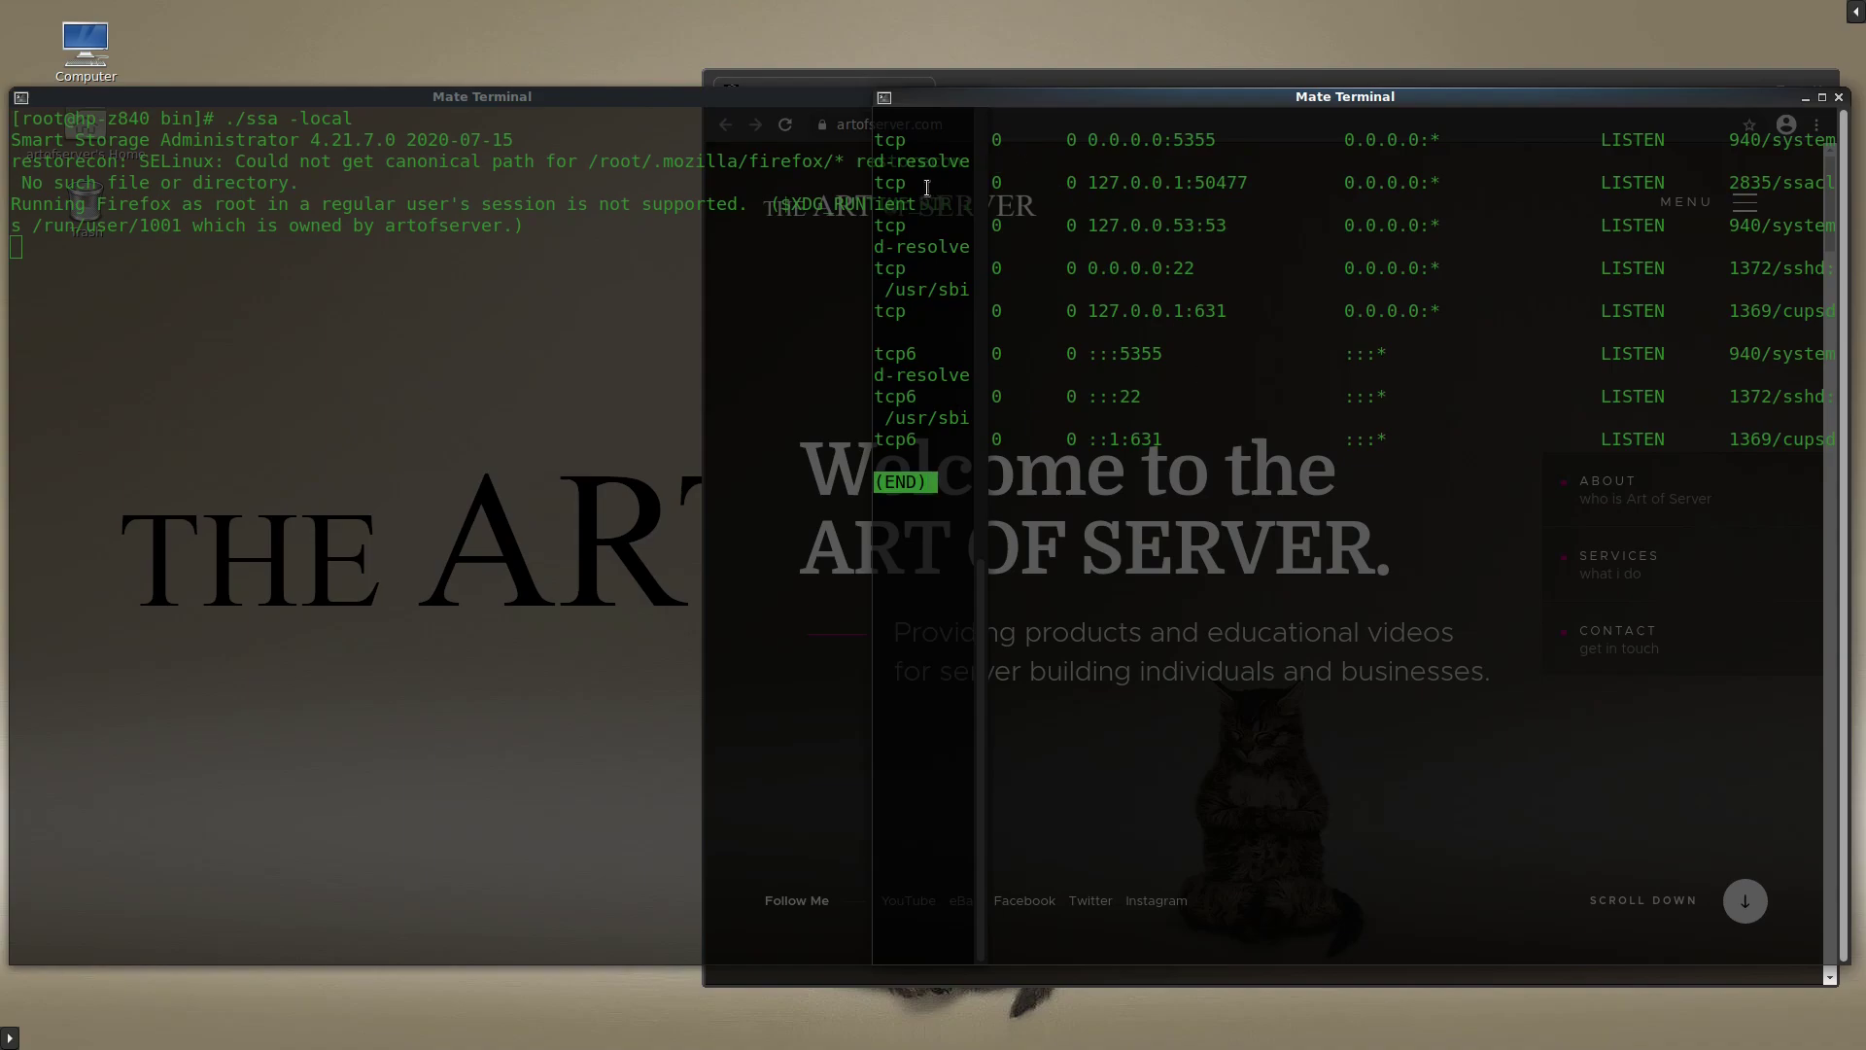
{"action": "left_click_drag", "start_coordinate": [873, 132], "coordinate": [708, 132]}
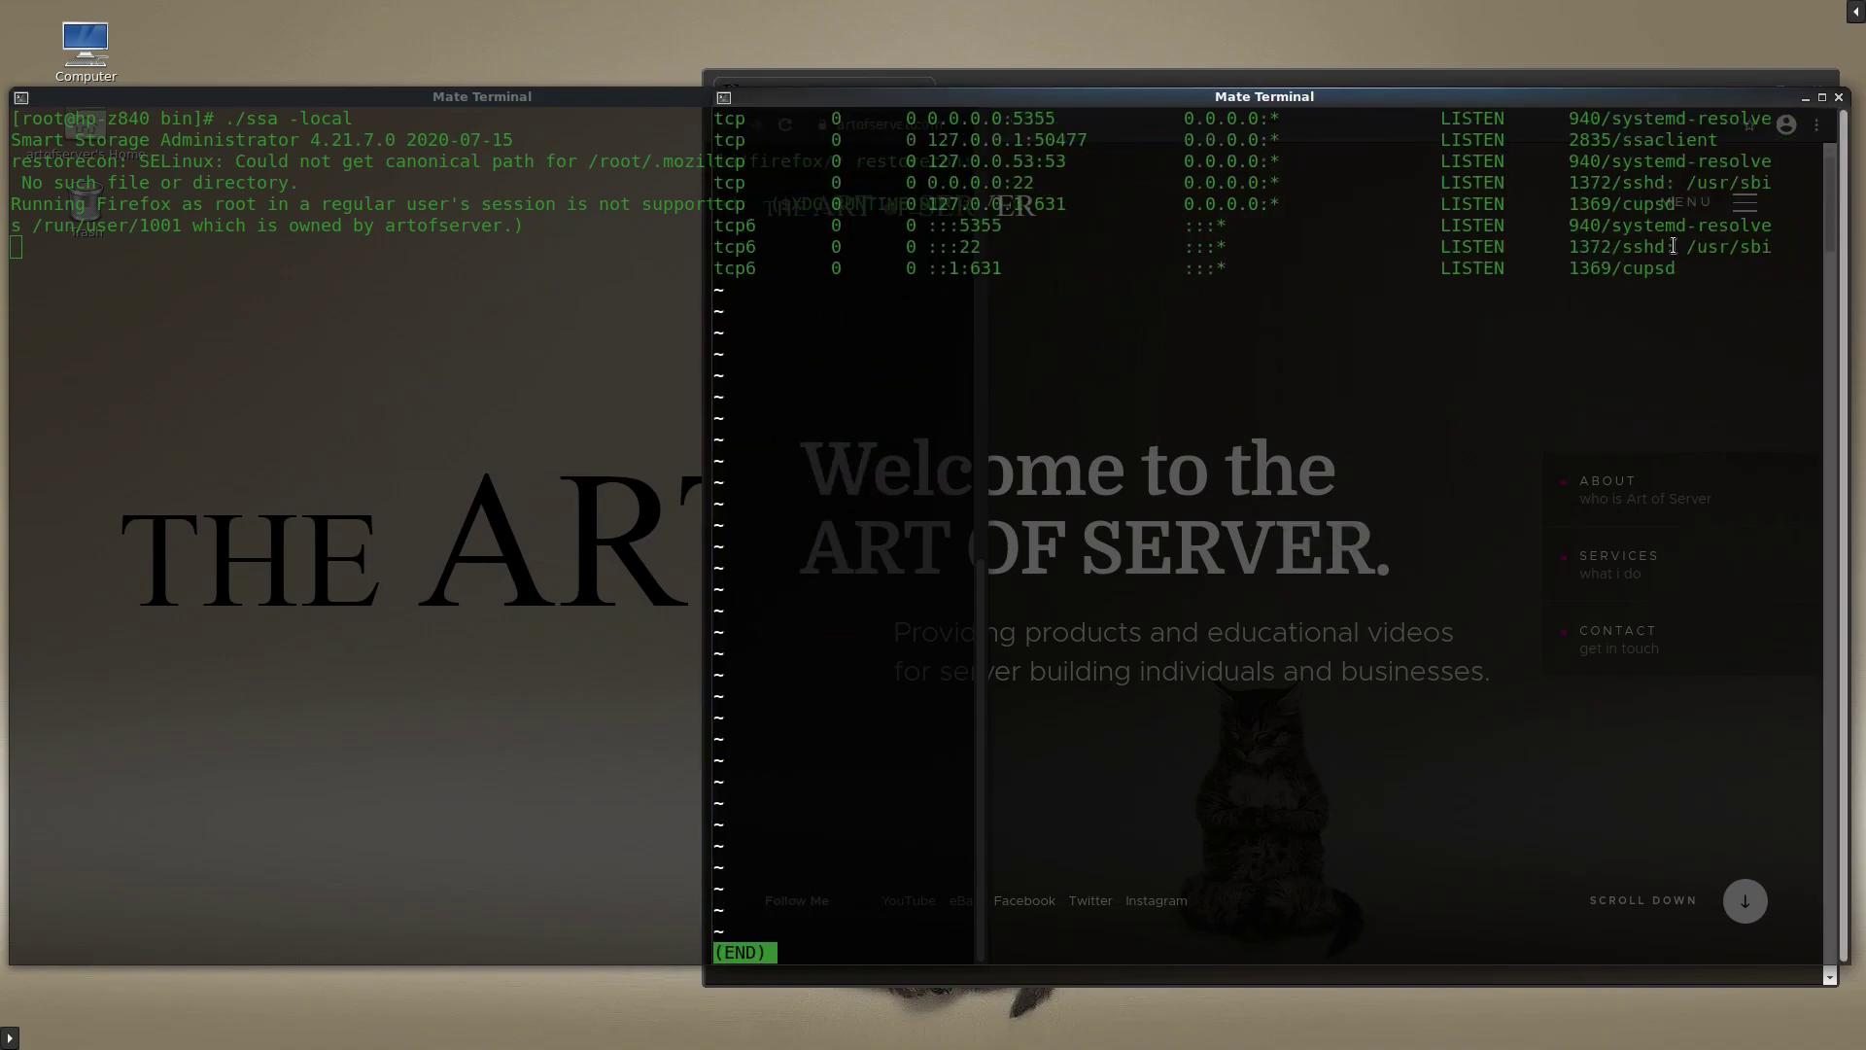
{"action": "left_click_drag", "start_coordinate": [1719, 139], "coordinate": [1036, 146]}
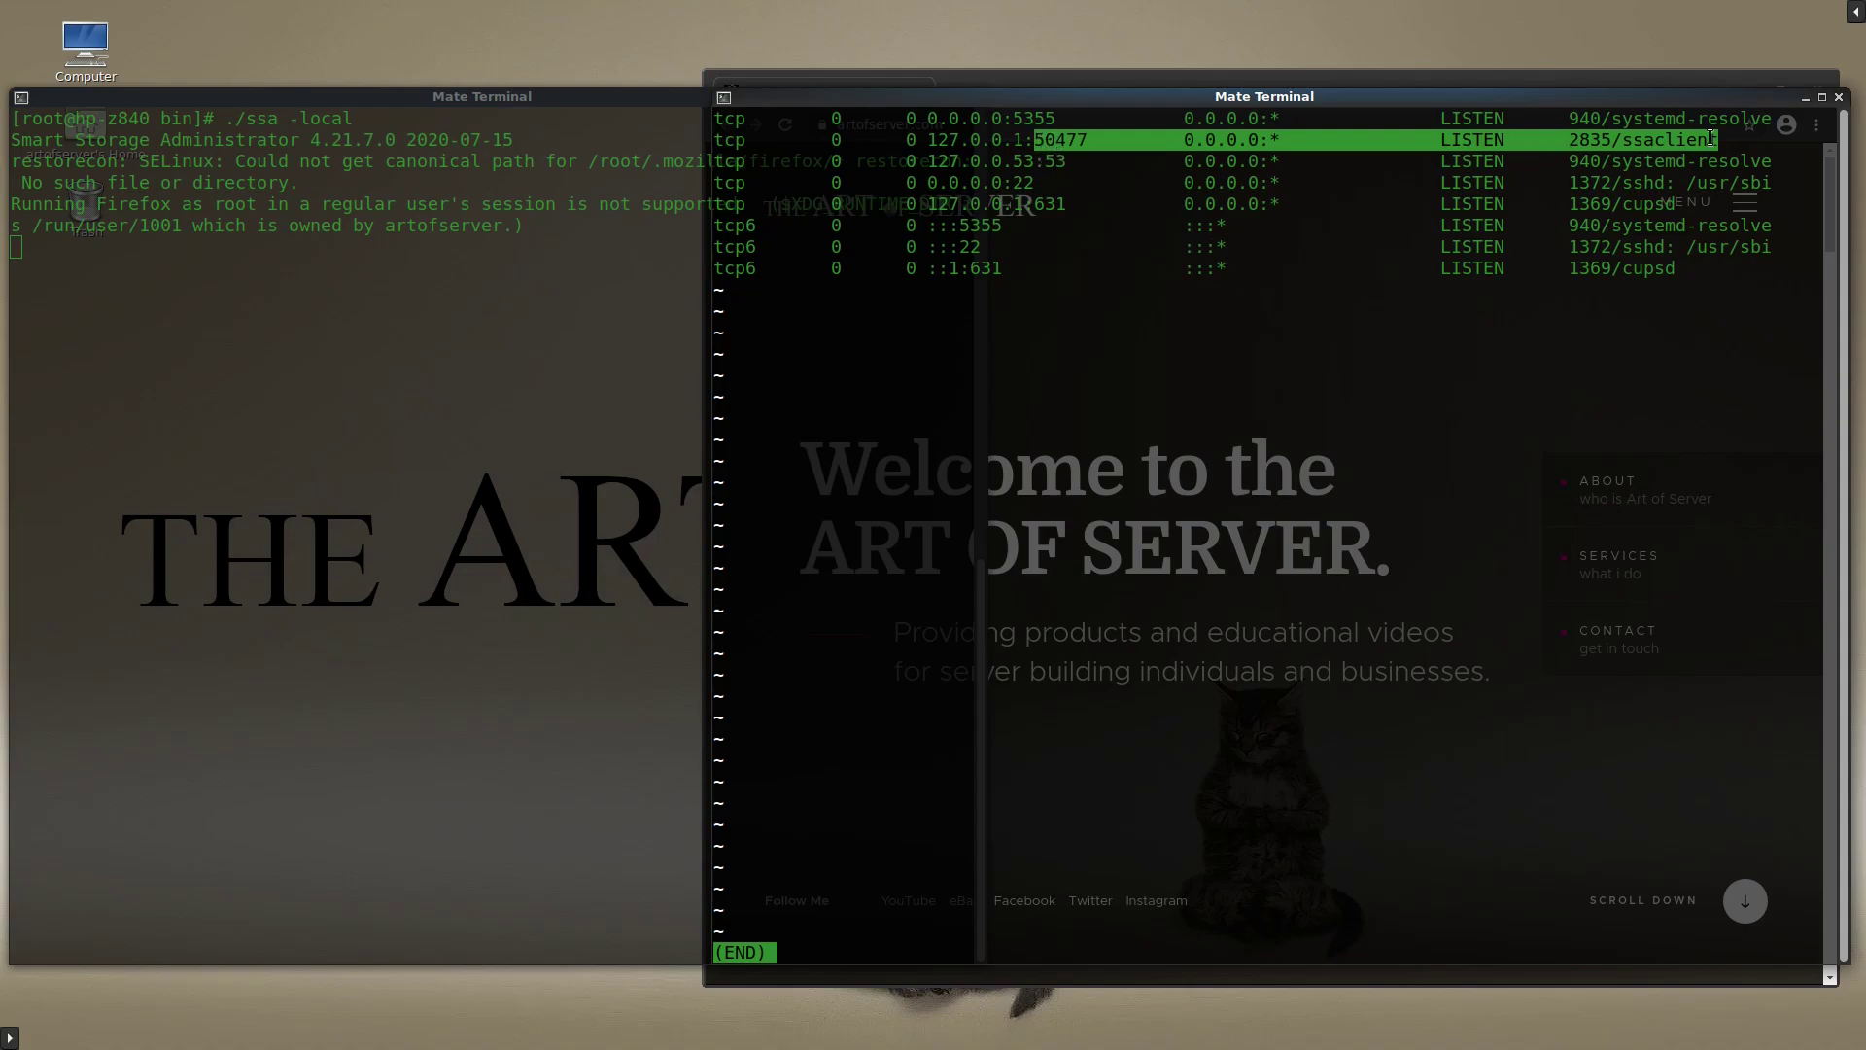
- Minimize the terminal and load localhost:54077 in Chrome, then recheck the port
{"action": "left_click", "coordinate": [1805, 98]}
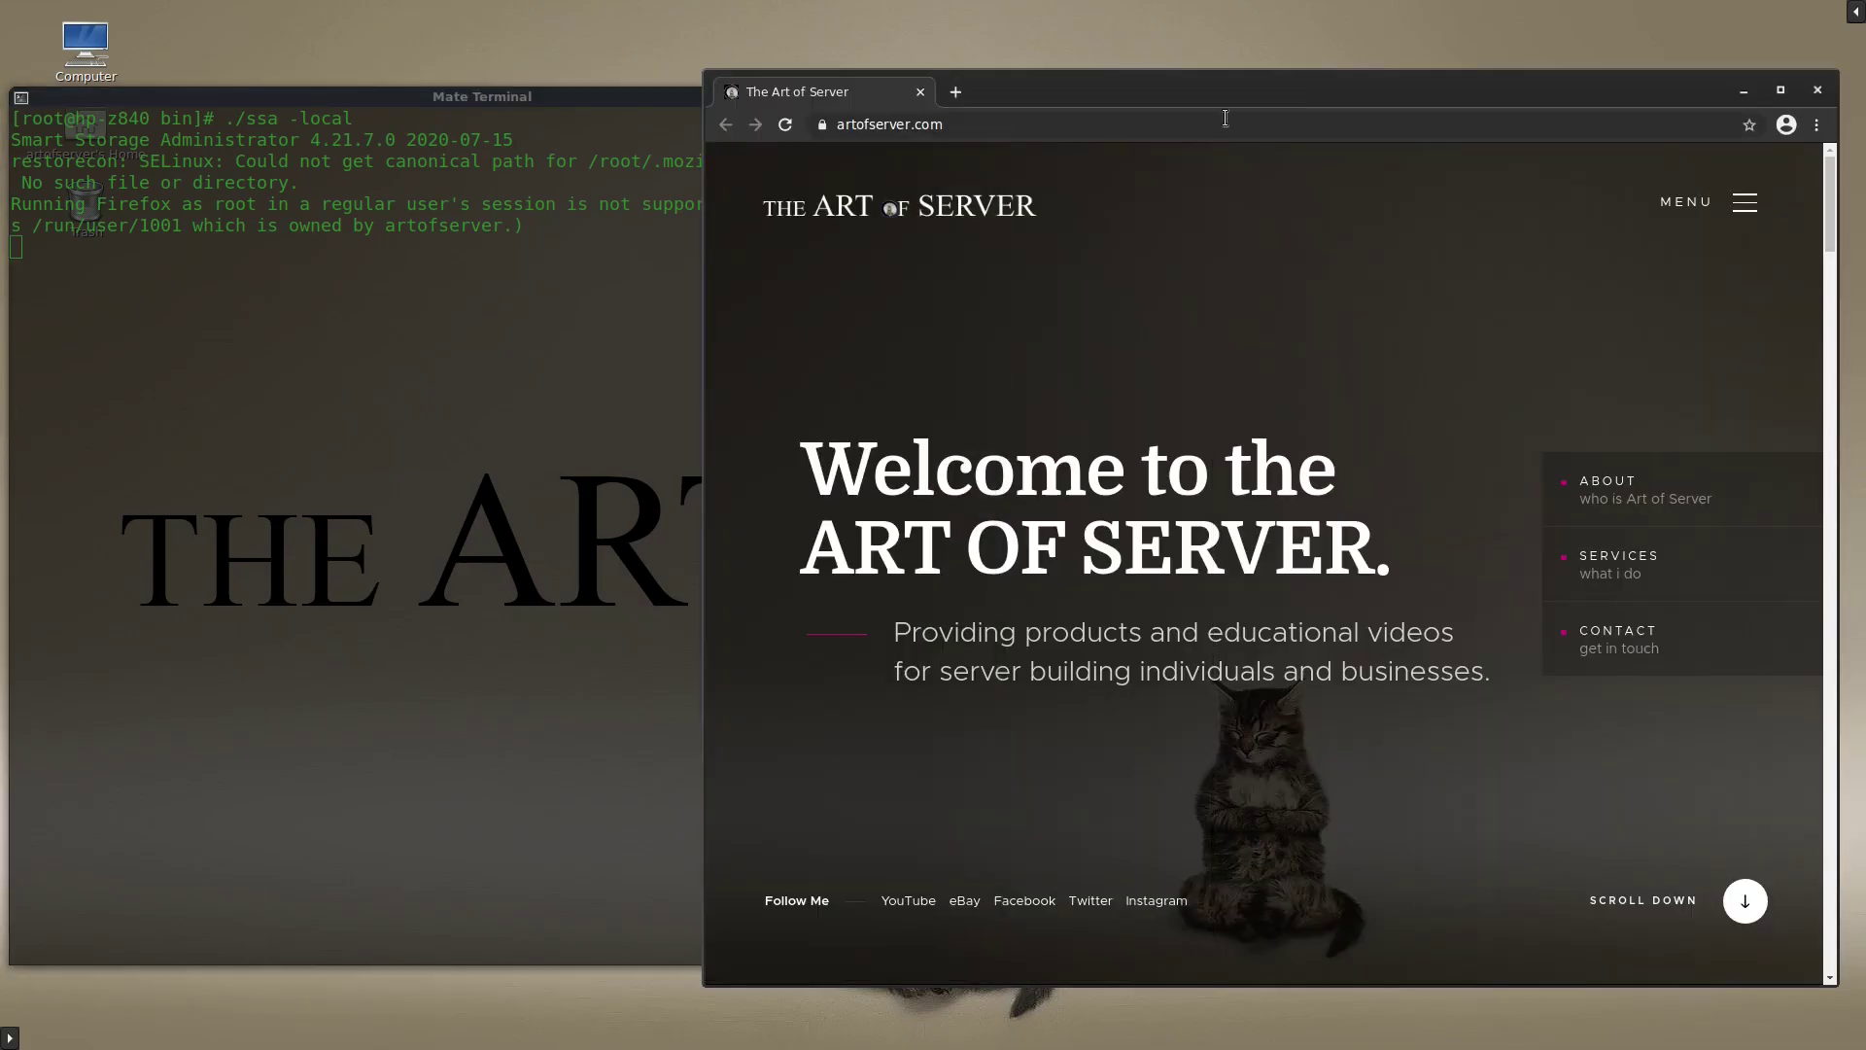
{"action": "left_click", "coordinate": [967, 125]}
{"action": "type", "text": "lo"}
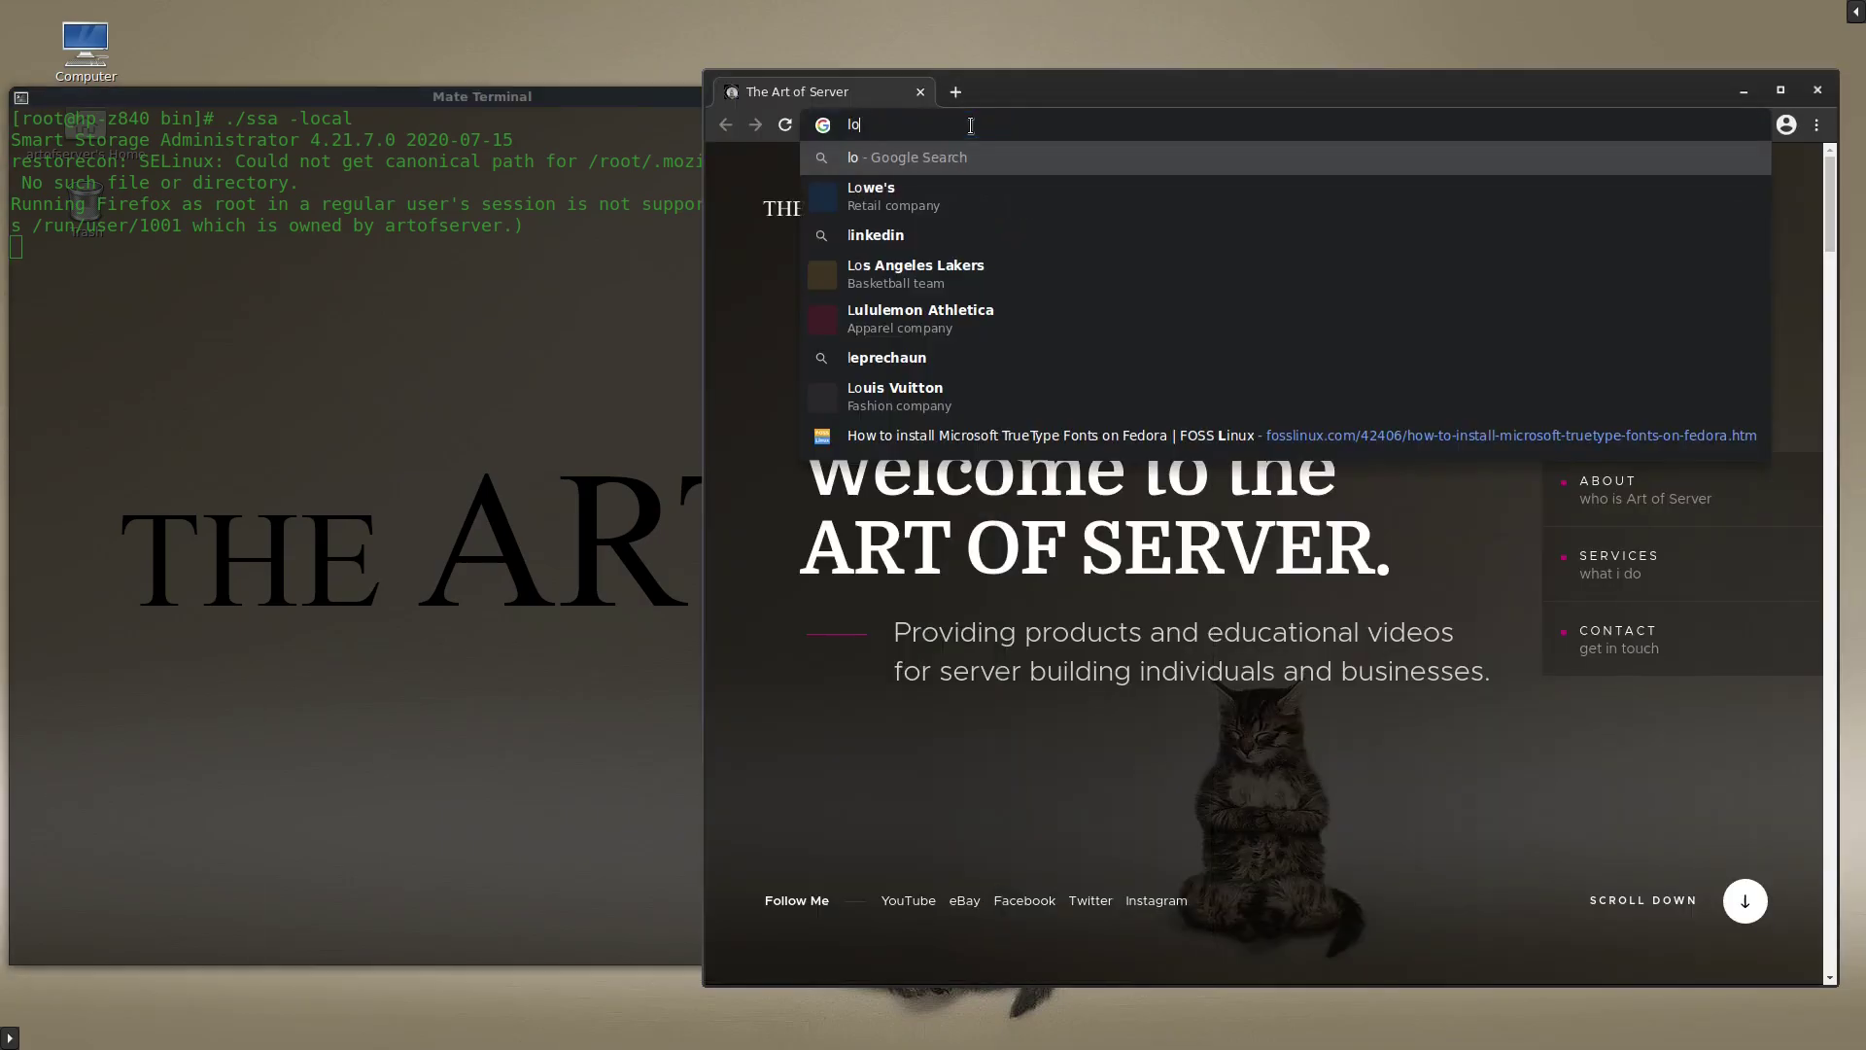
{"action": "type", "text": "calhost:54077"}
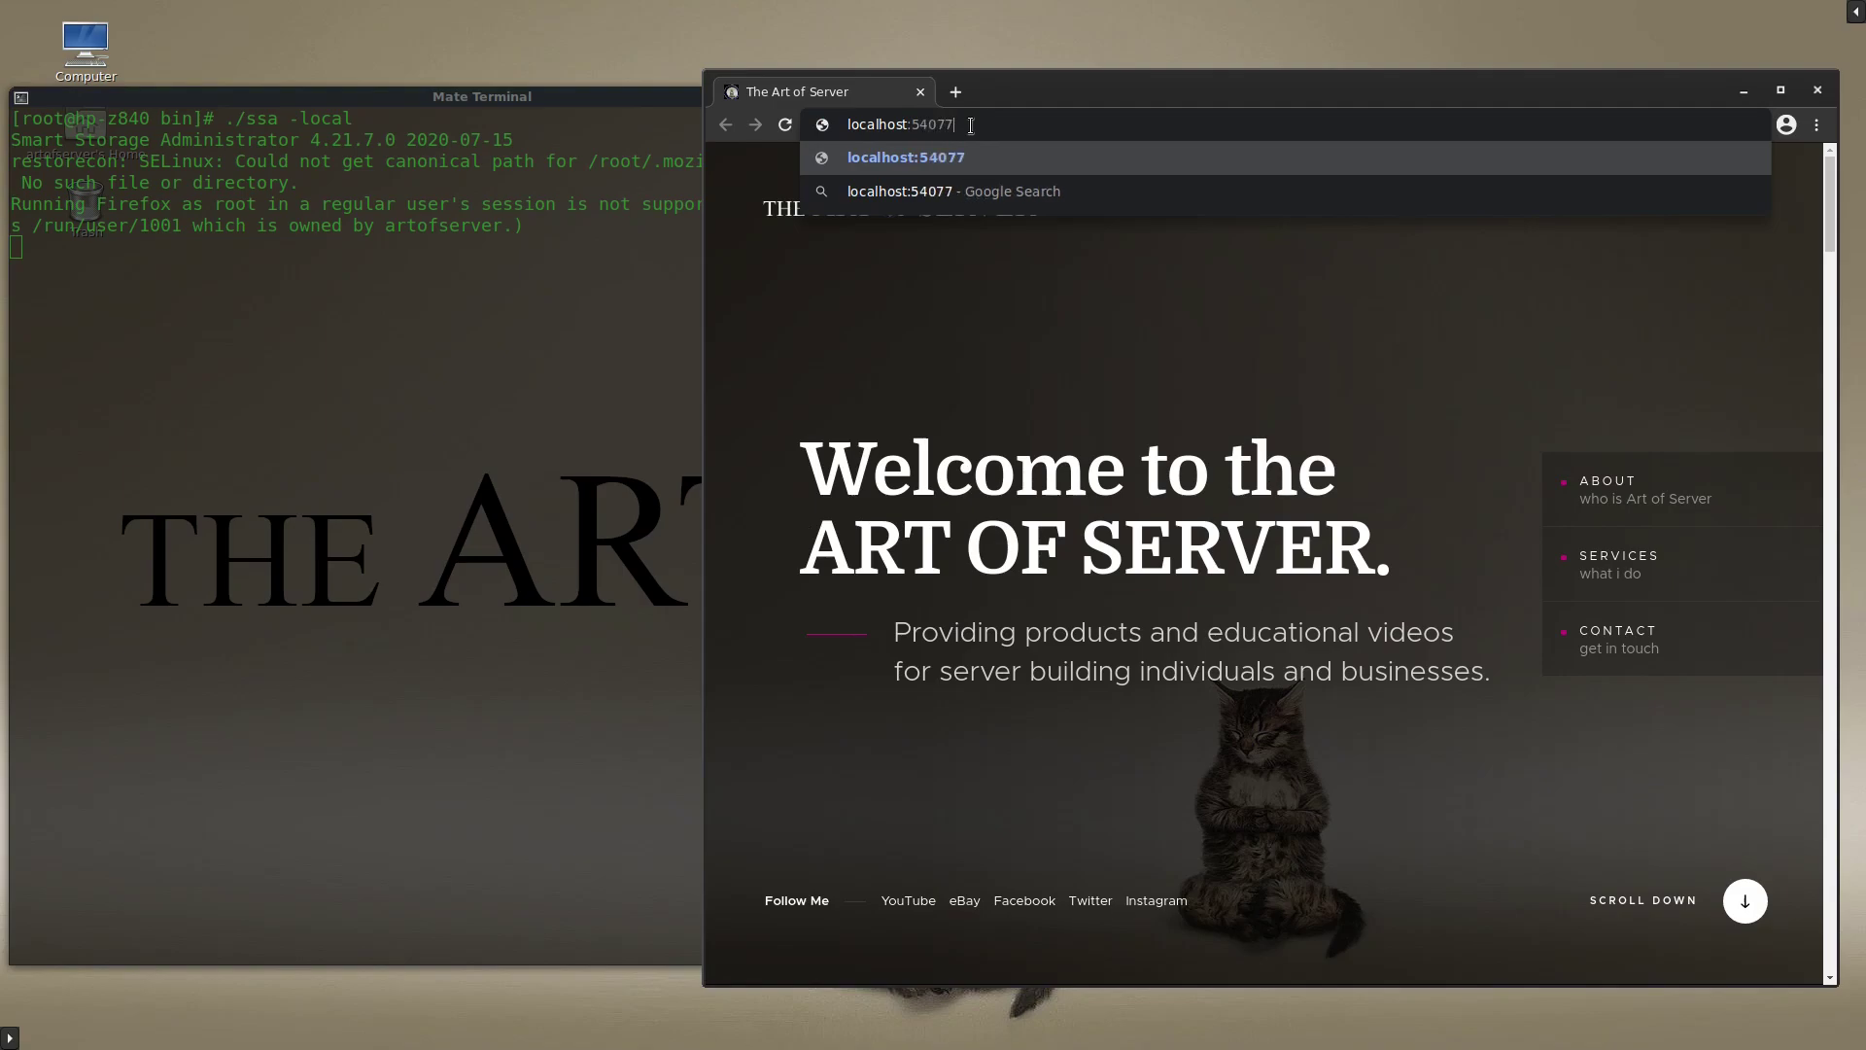
{"action": "key", "text": "Return"}
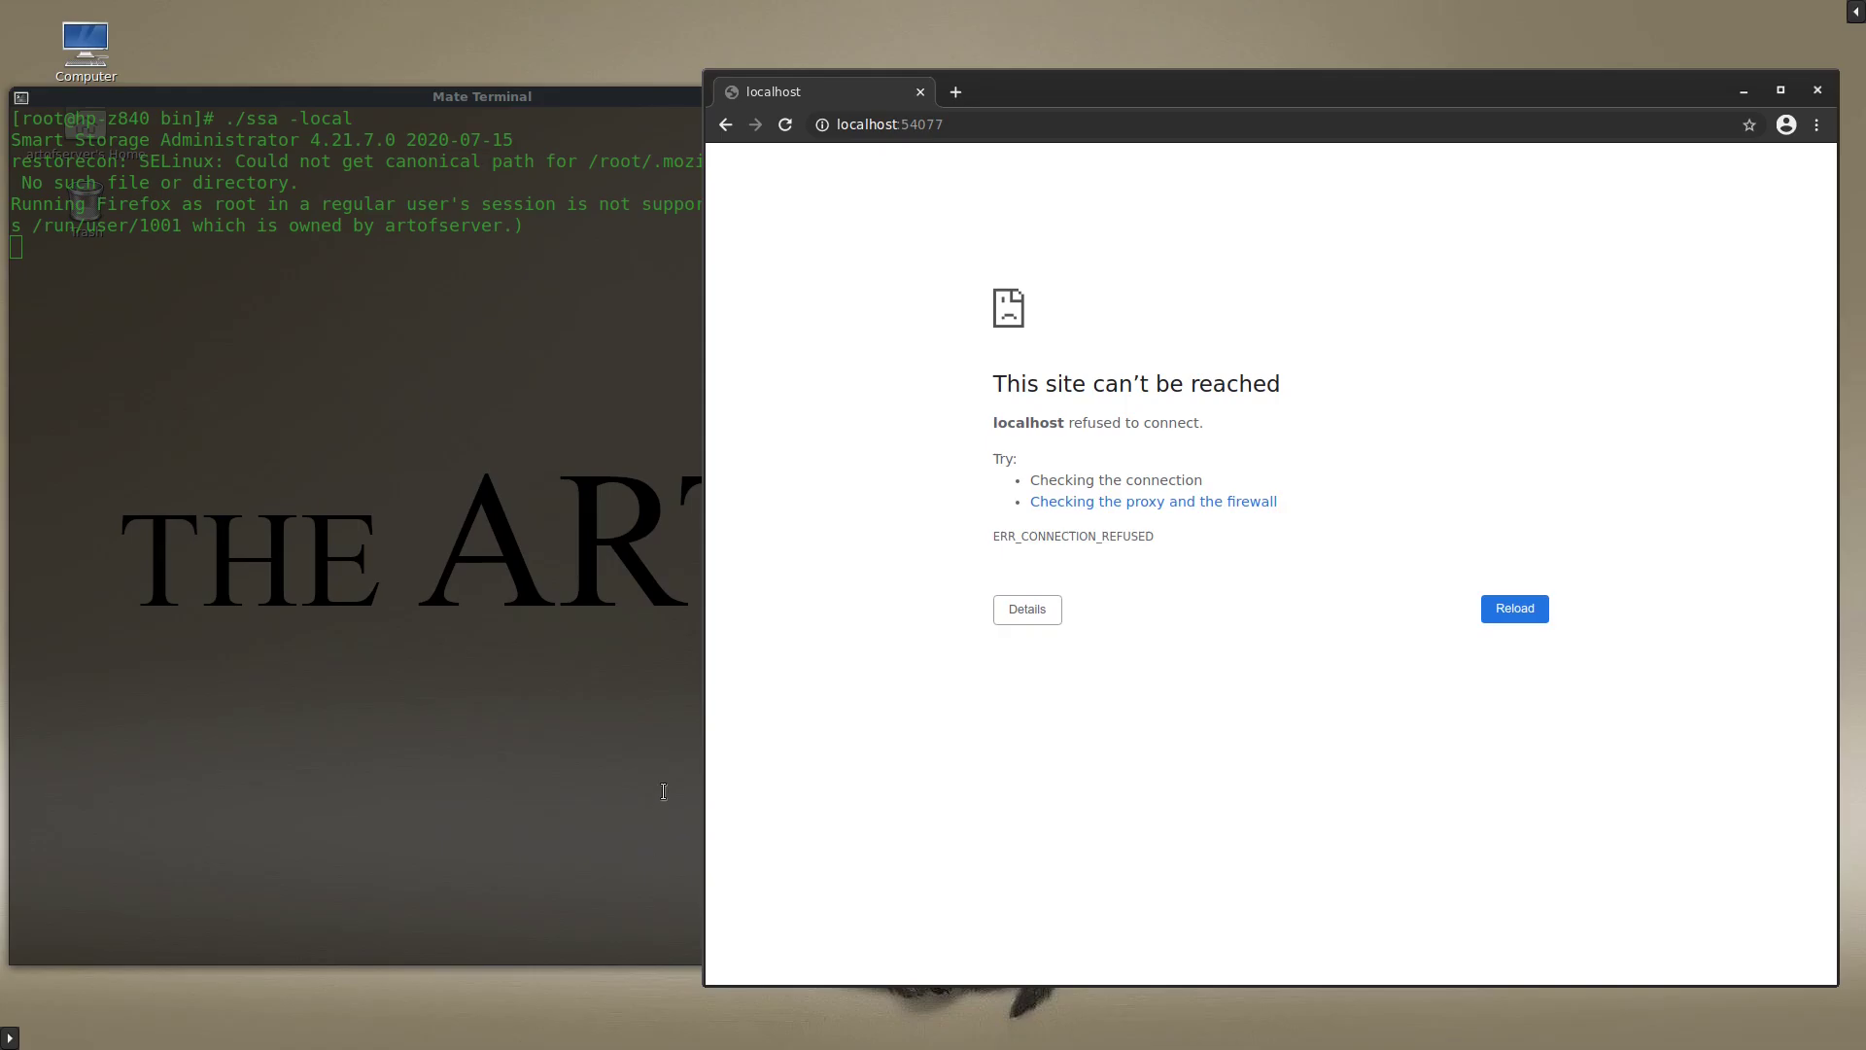
{"action": "key", "text": "alt+Tab"}
{"action": "key", "text": "alt+Tab"}
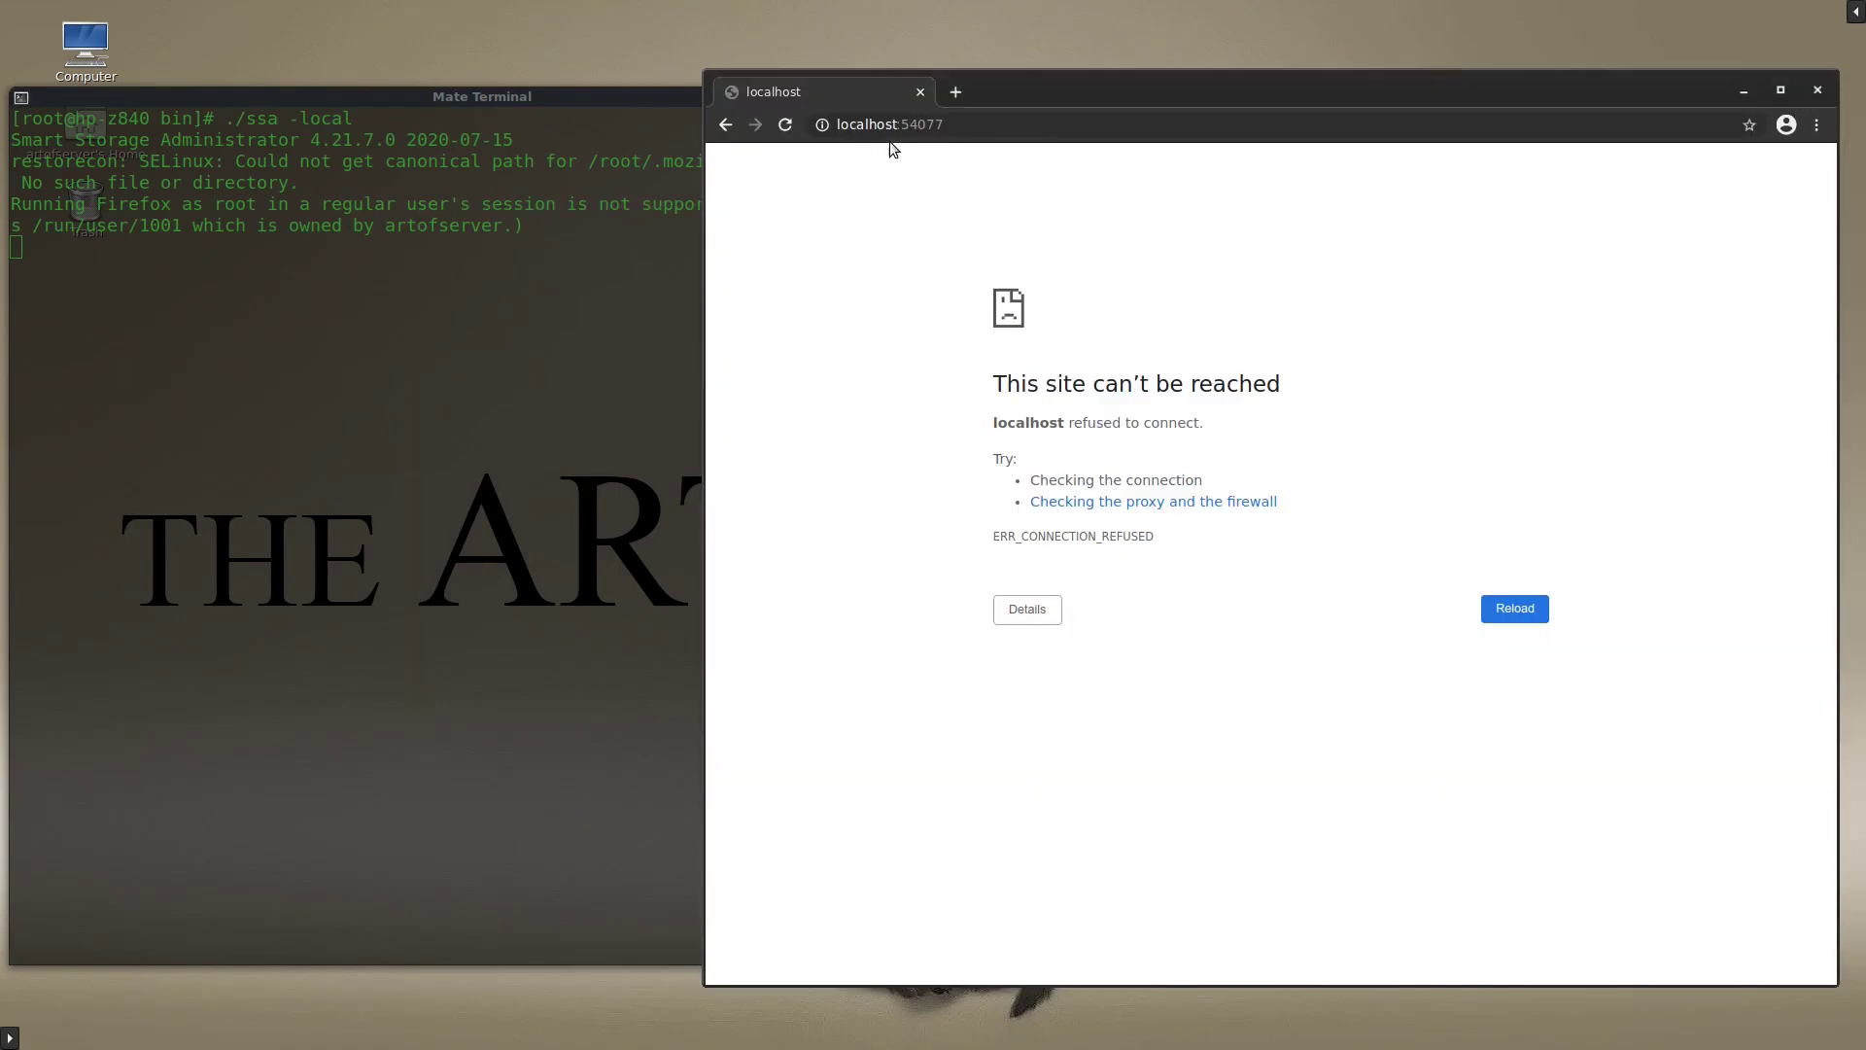
- Correct the address port to 50477 and load localhost:50477
{"action": "left_click", "coordinate": [922, 127]}
{"action": "left_click", "coordinate": [916, 126]}
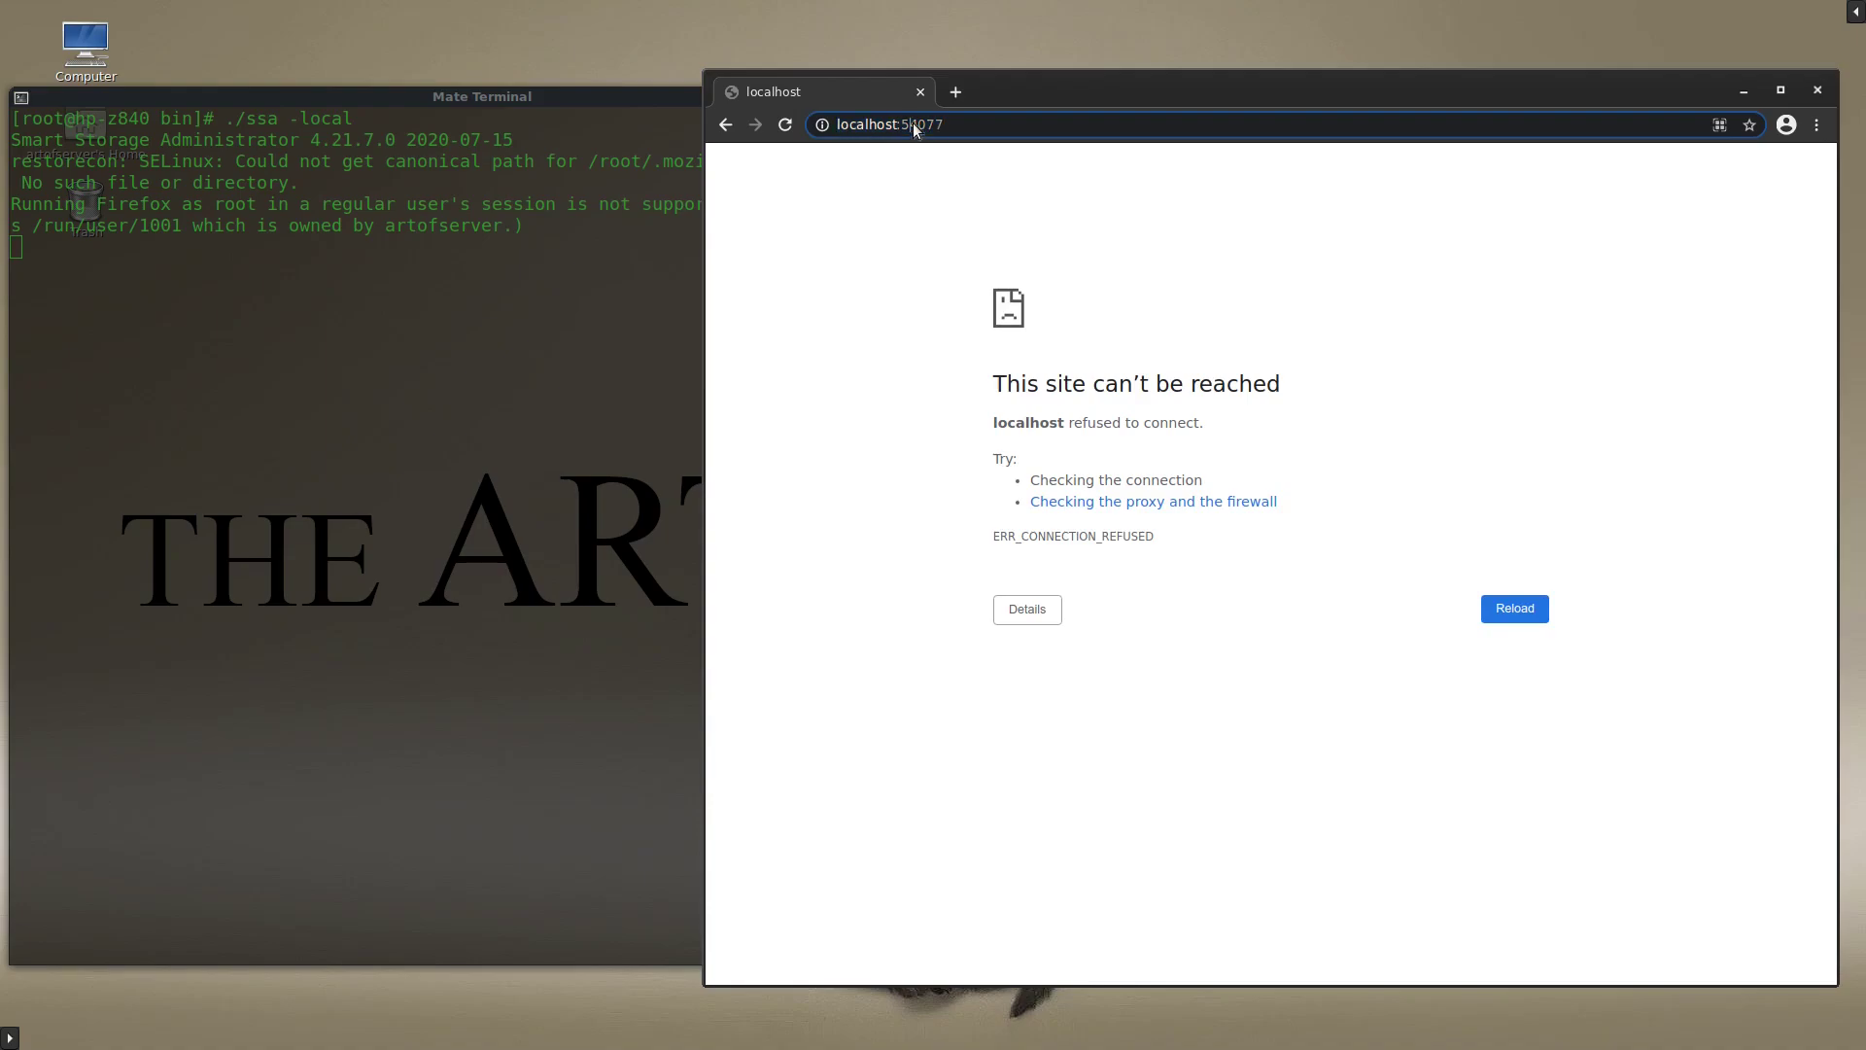
{"action": "double_click", "coordinate": [915, 124]}
{"action": "left_click", "coordinate": [914, 123]}
{"action": "left_click_drag", "start_coordinate": [914, 124], "coordinate": [977, 125]}
{"action": "type", "text": "0477"}
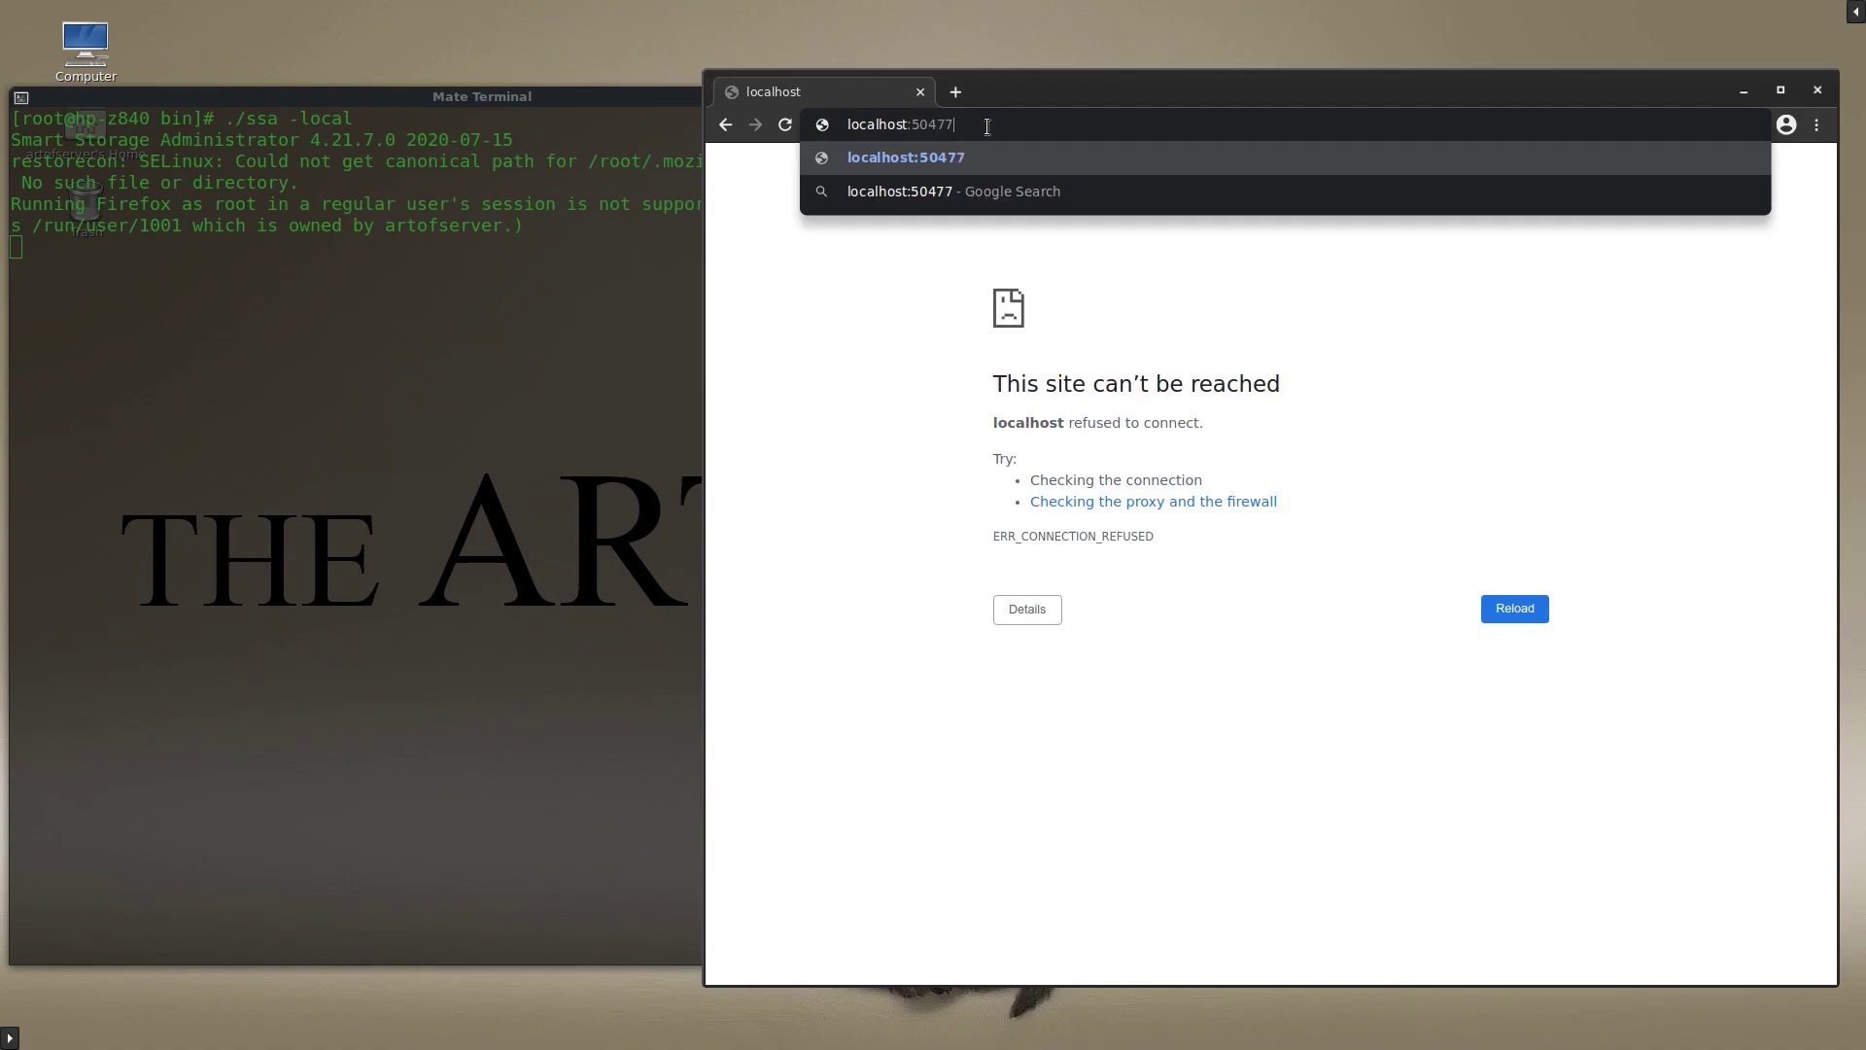
{"action": "key", "text": "Return"}
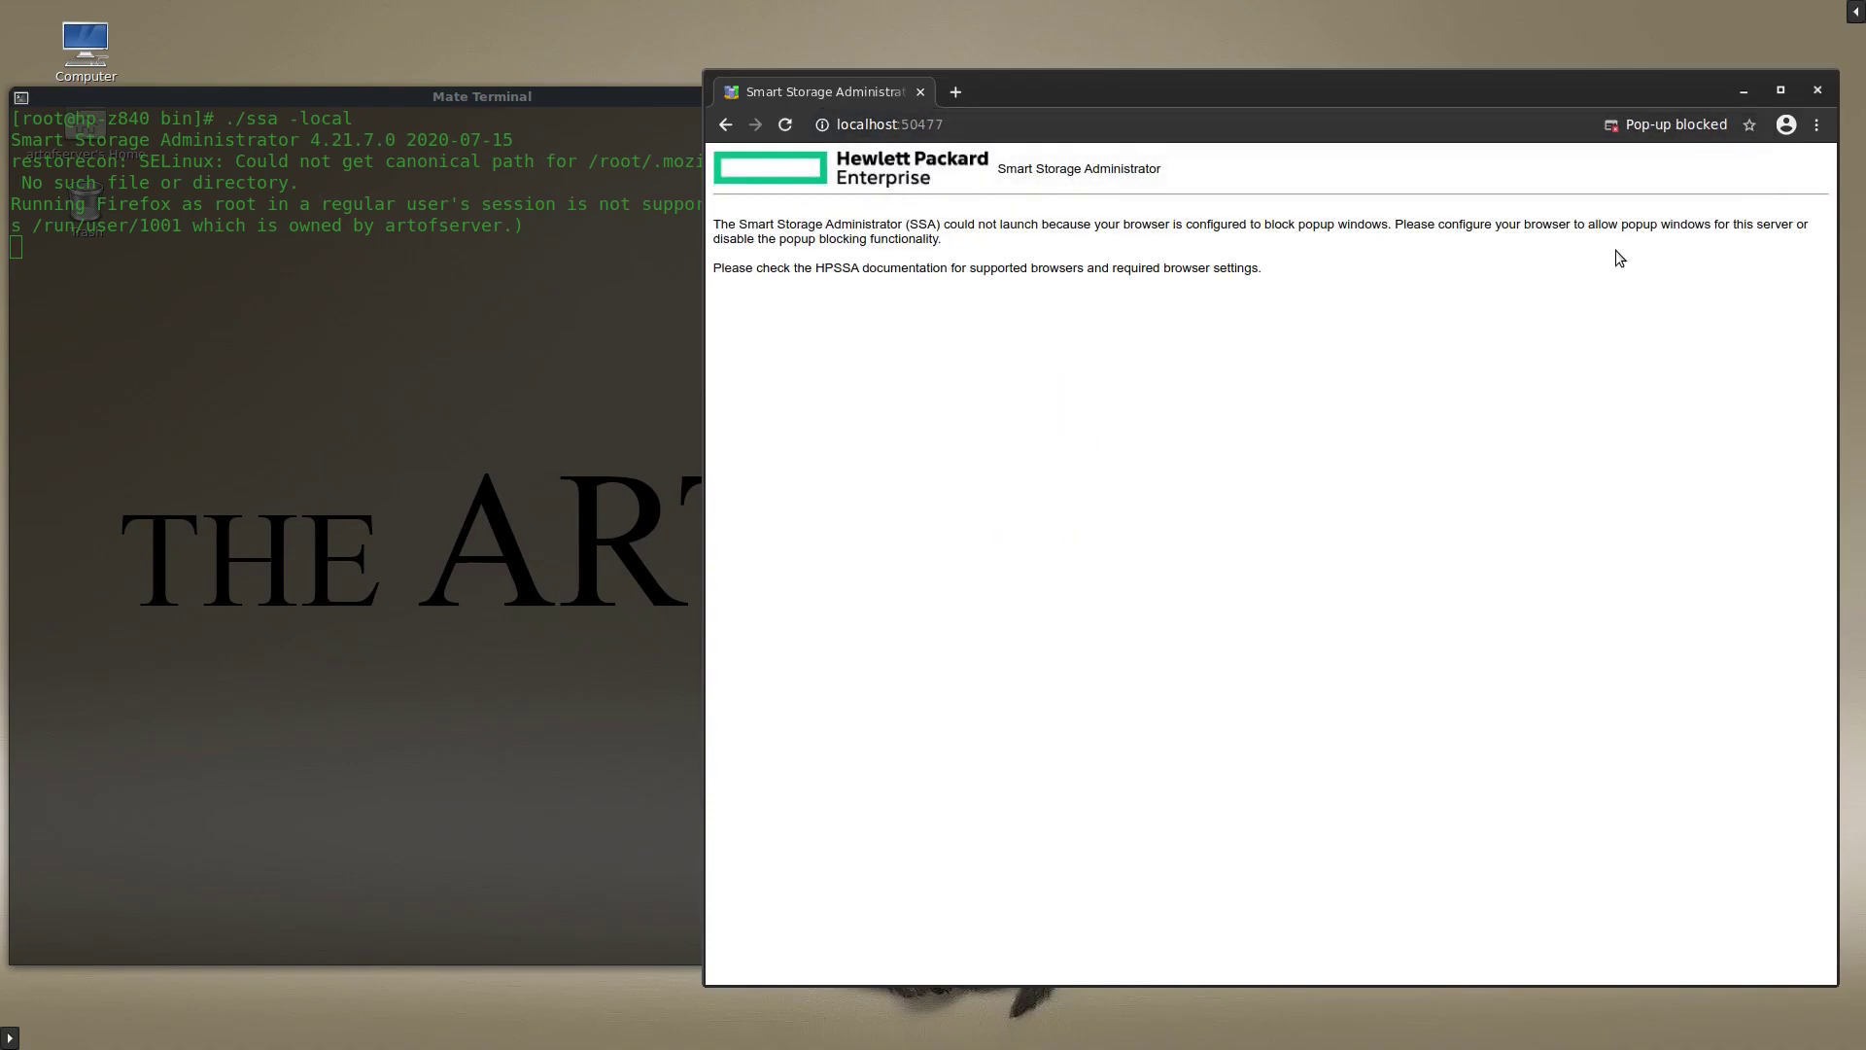
- Open the blocked hpessainit.htm pop-up and select the Smart HBA H240 controller
{"action": "left_click", "coordinate": [1706, 127]}
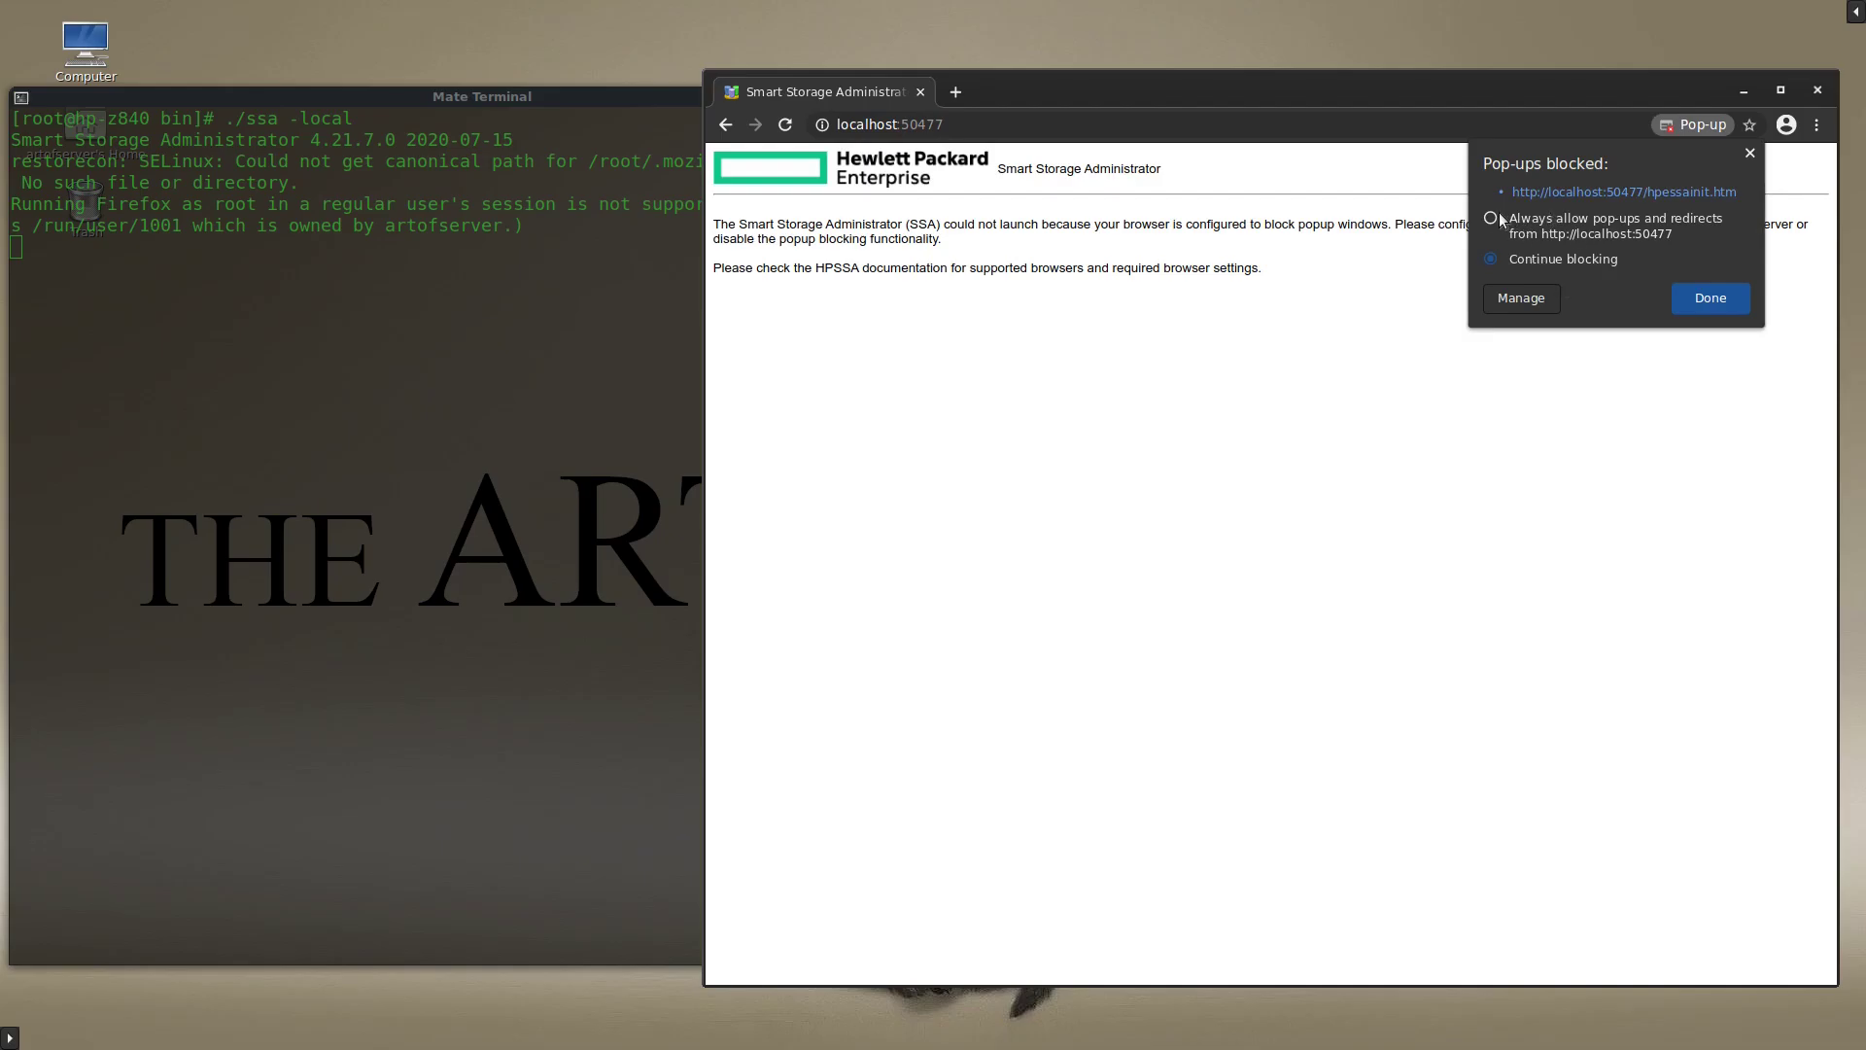
{"action": "left_click", "coordinate": [1549, 191]}
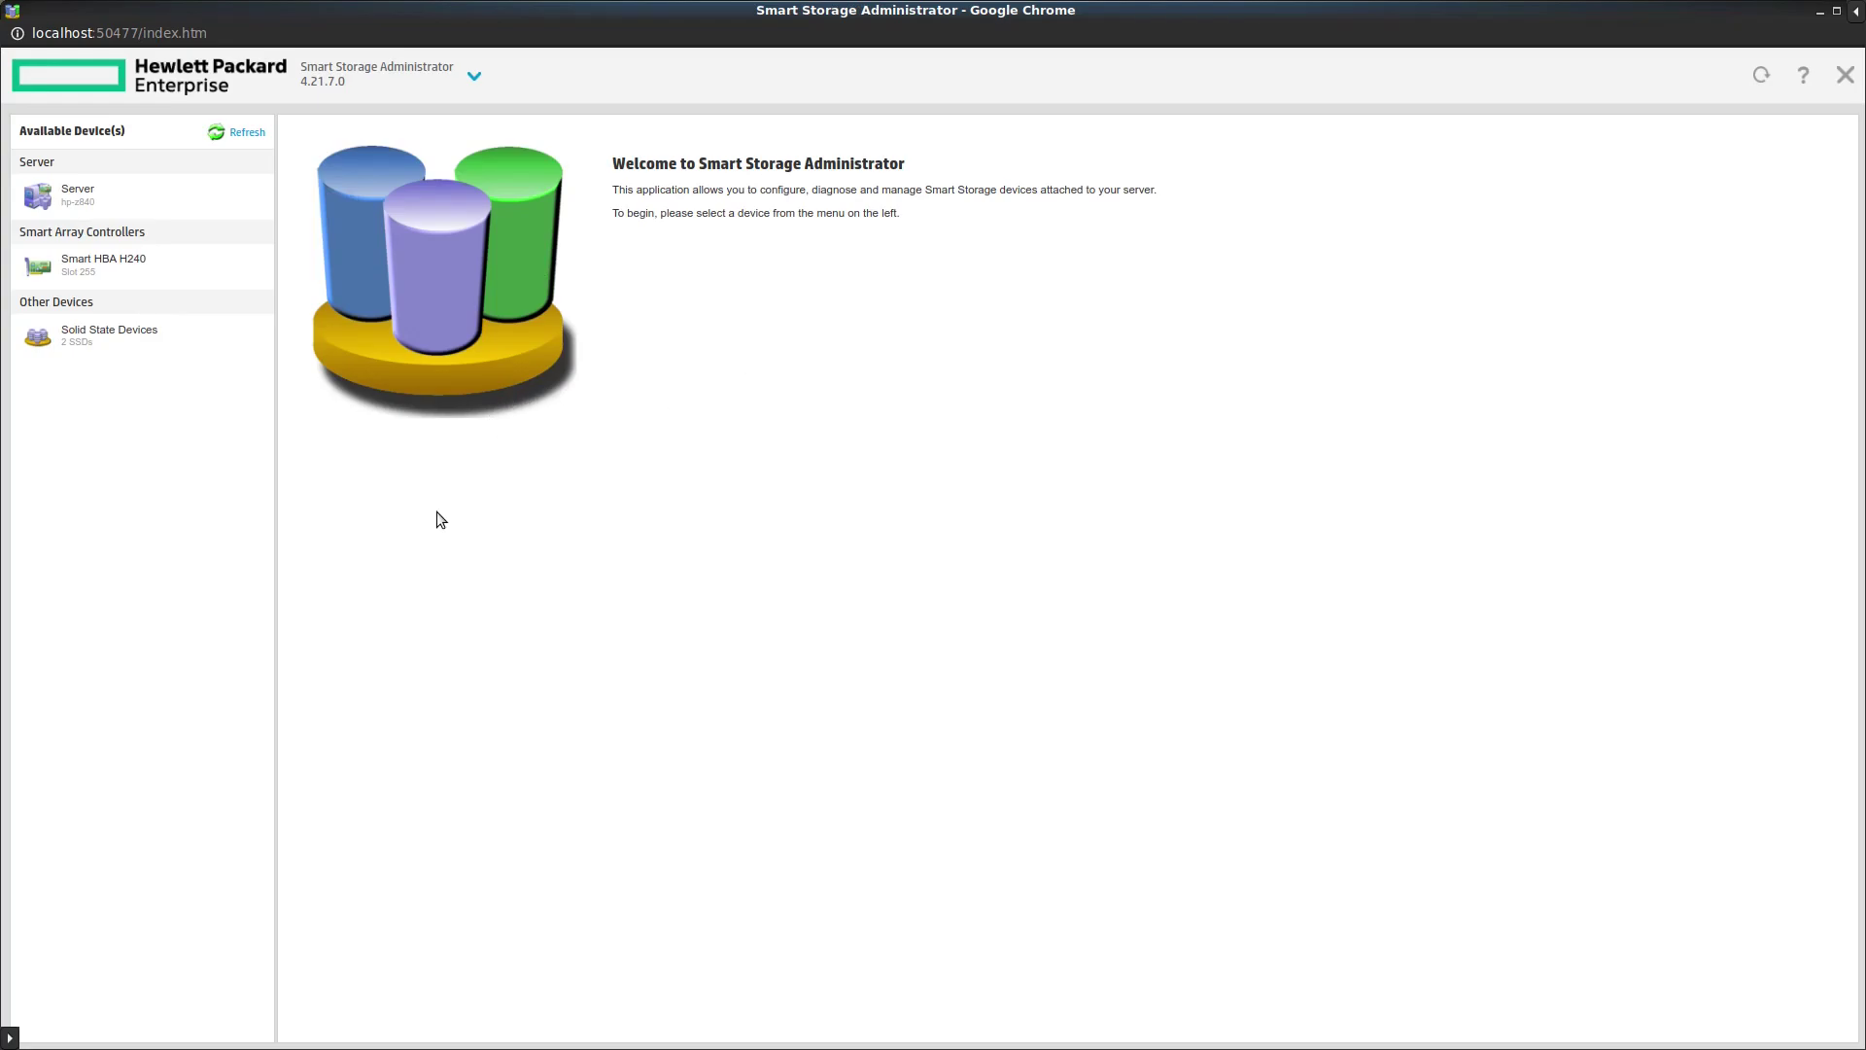
{"action": "left_click", "coordinate": [103, 275]}
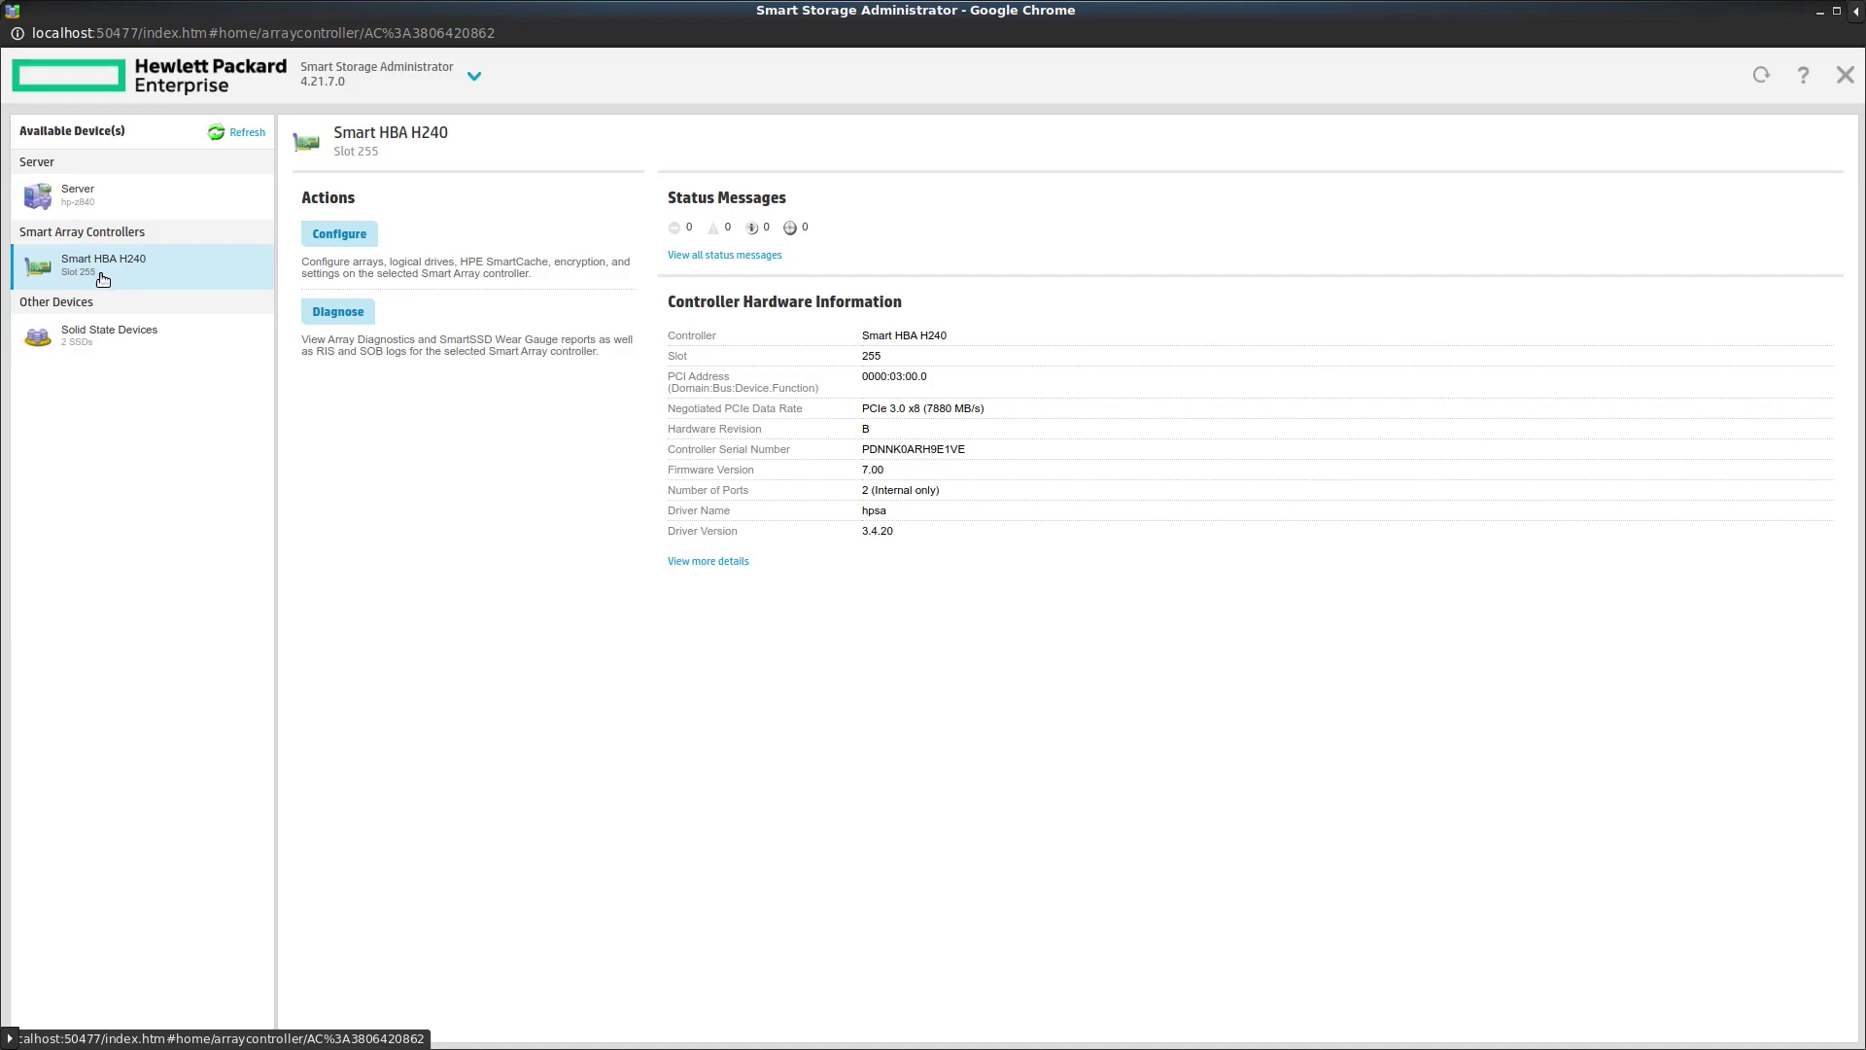
{"action": "left_click", "coordinate": [708, 560]}
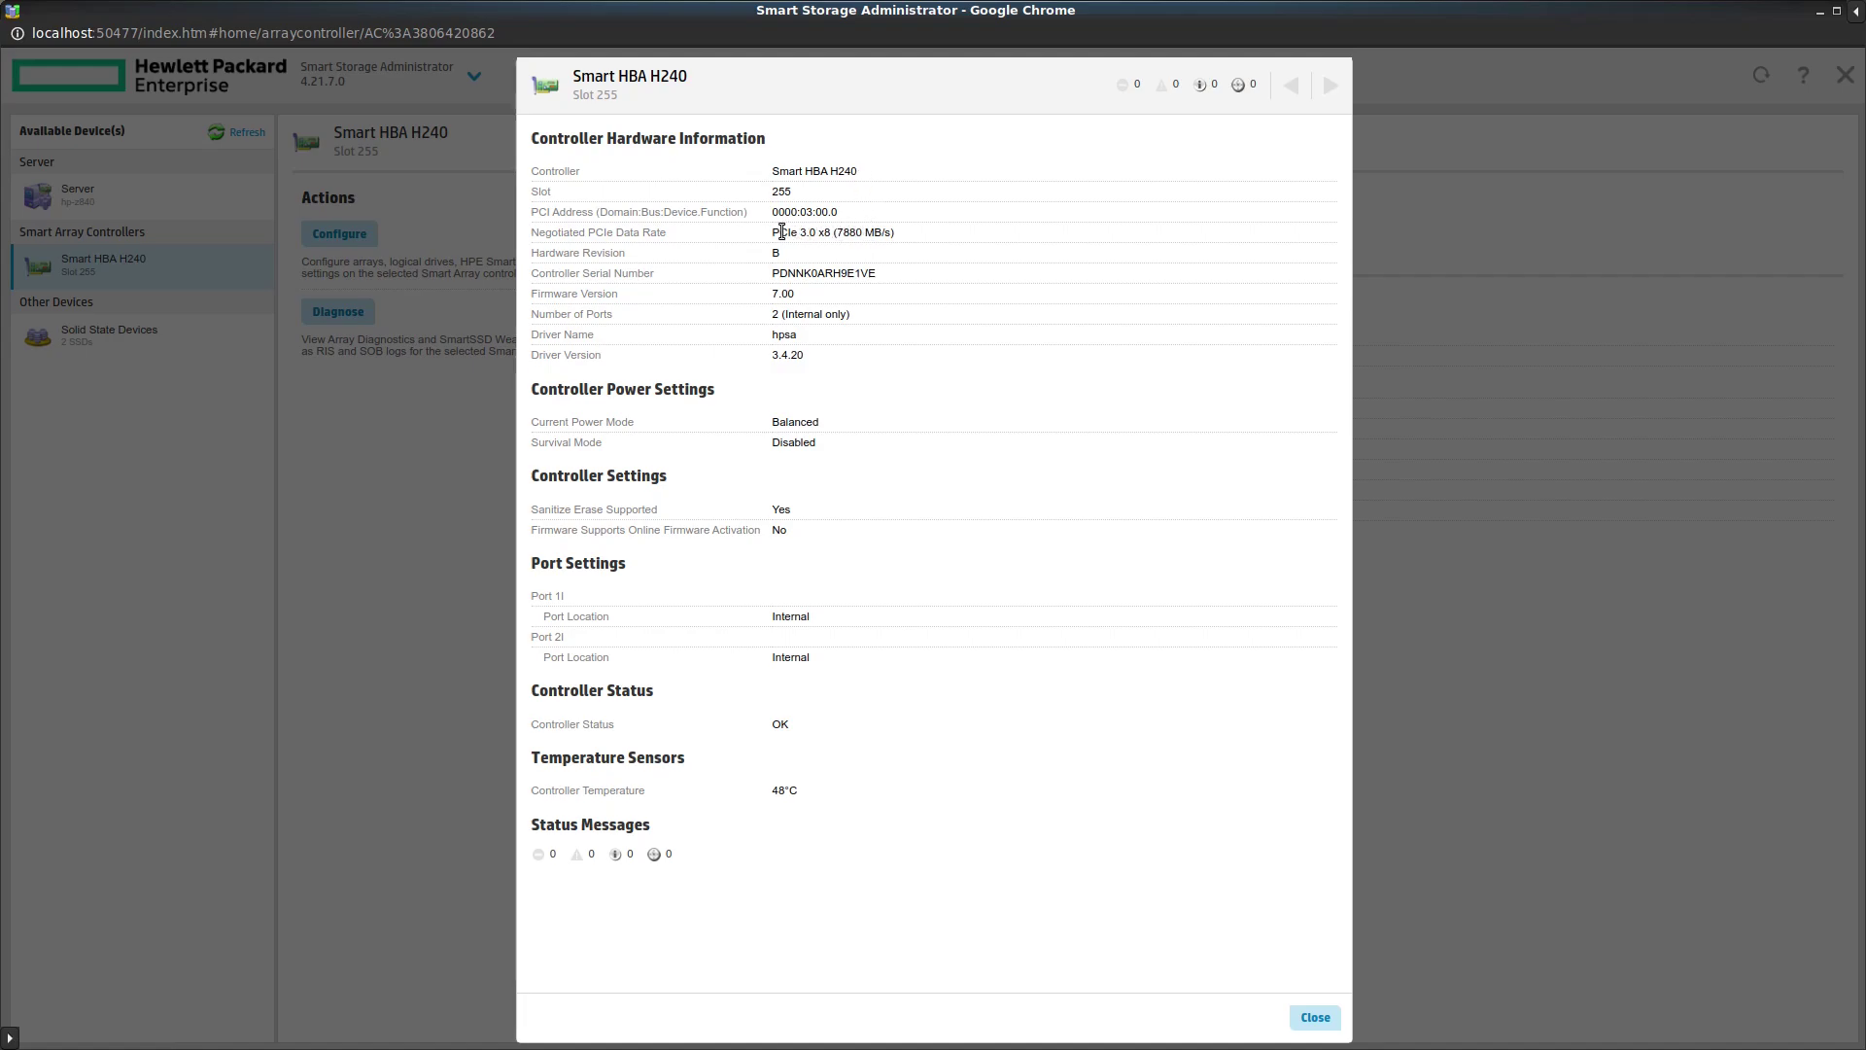
{"action": "left_click_drag", "start_coordinate": [774, 233], "coordinate": [906, 235]}
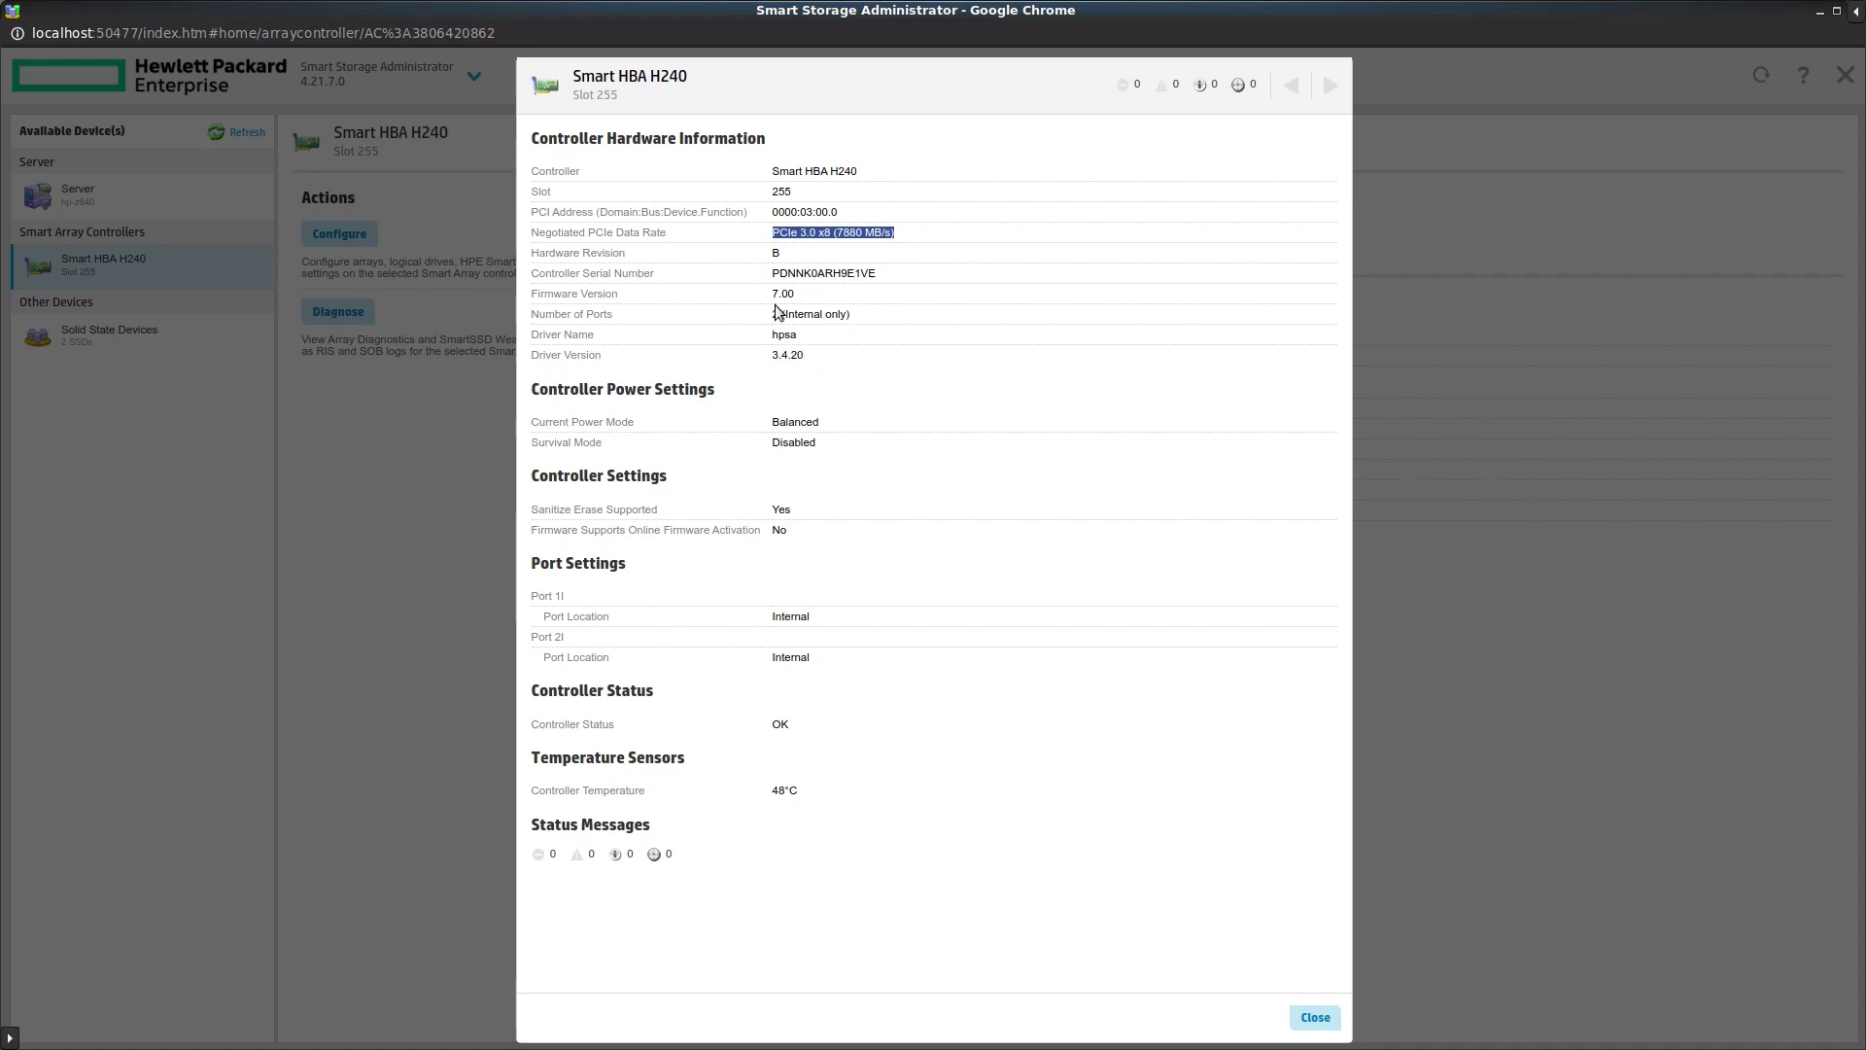
{"action": "left_click_drag", "start_coordinate": [777, 295], "coordinate": [810, 295]}
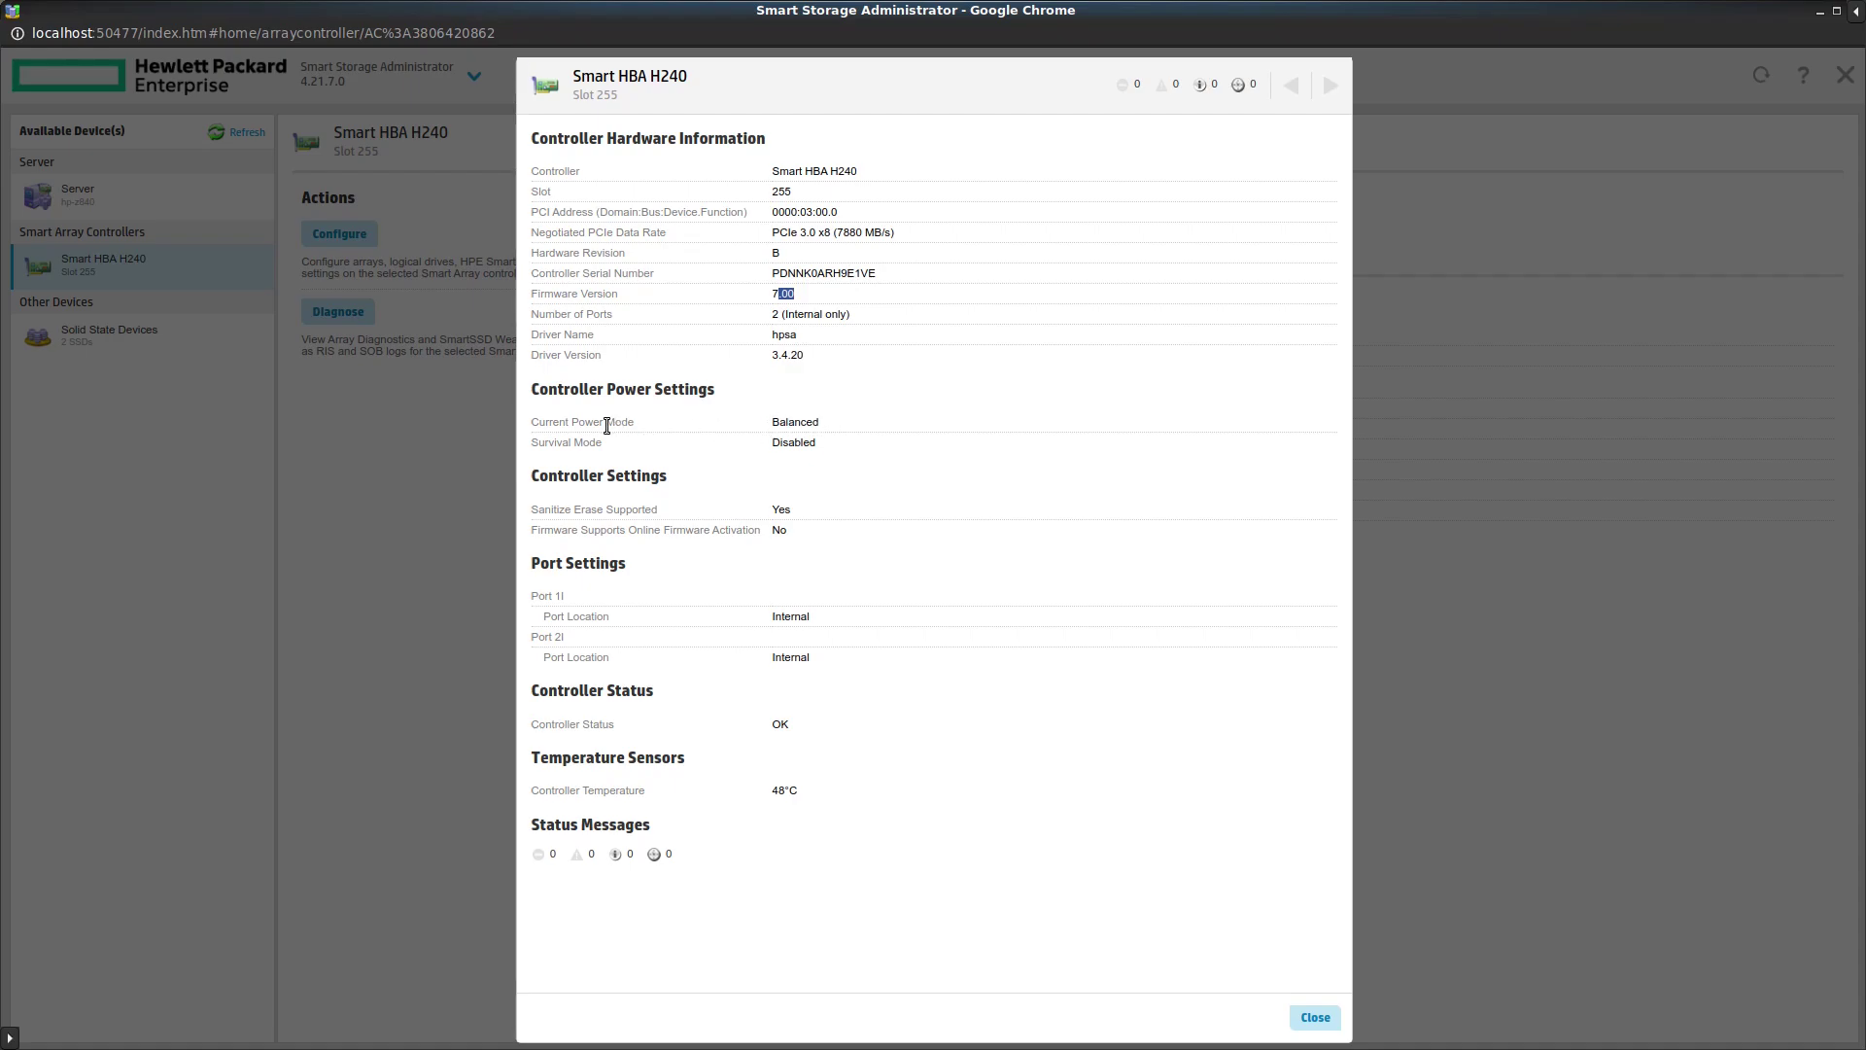
{"action": "left_click_drag", "start_coordinate": [766, 426], "coordinate": [823, 422]}
{"action": "left_click_drag", "start_coordinate": [774, 790], "coordinate": [780, 790]}
{"action": "left_click", "coordinate": [1313, 1018]}
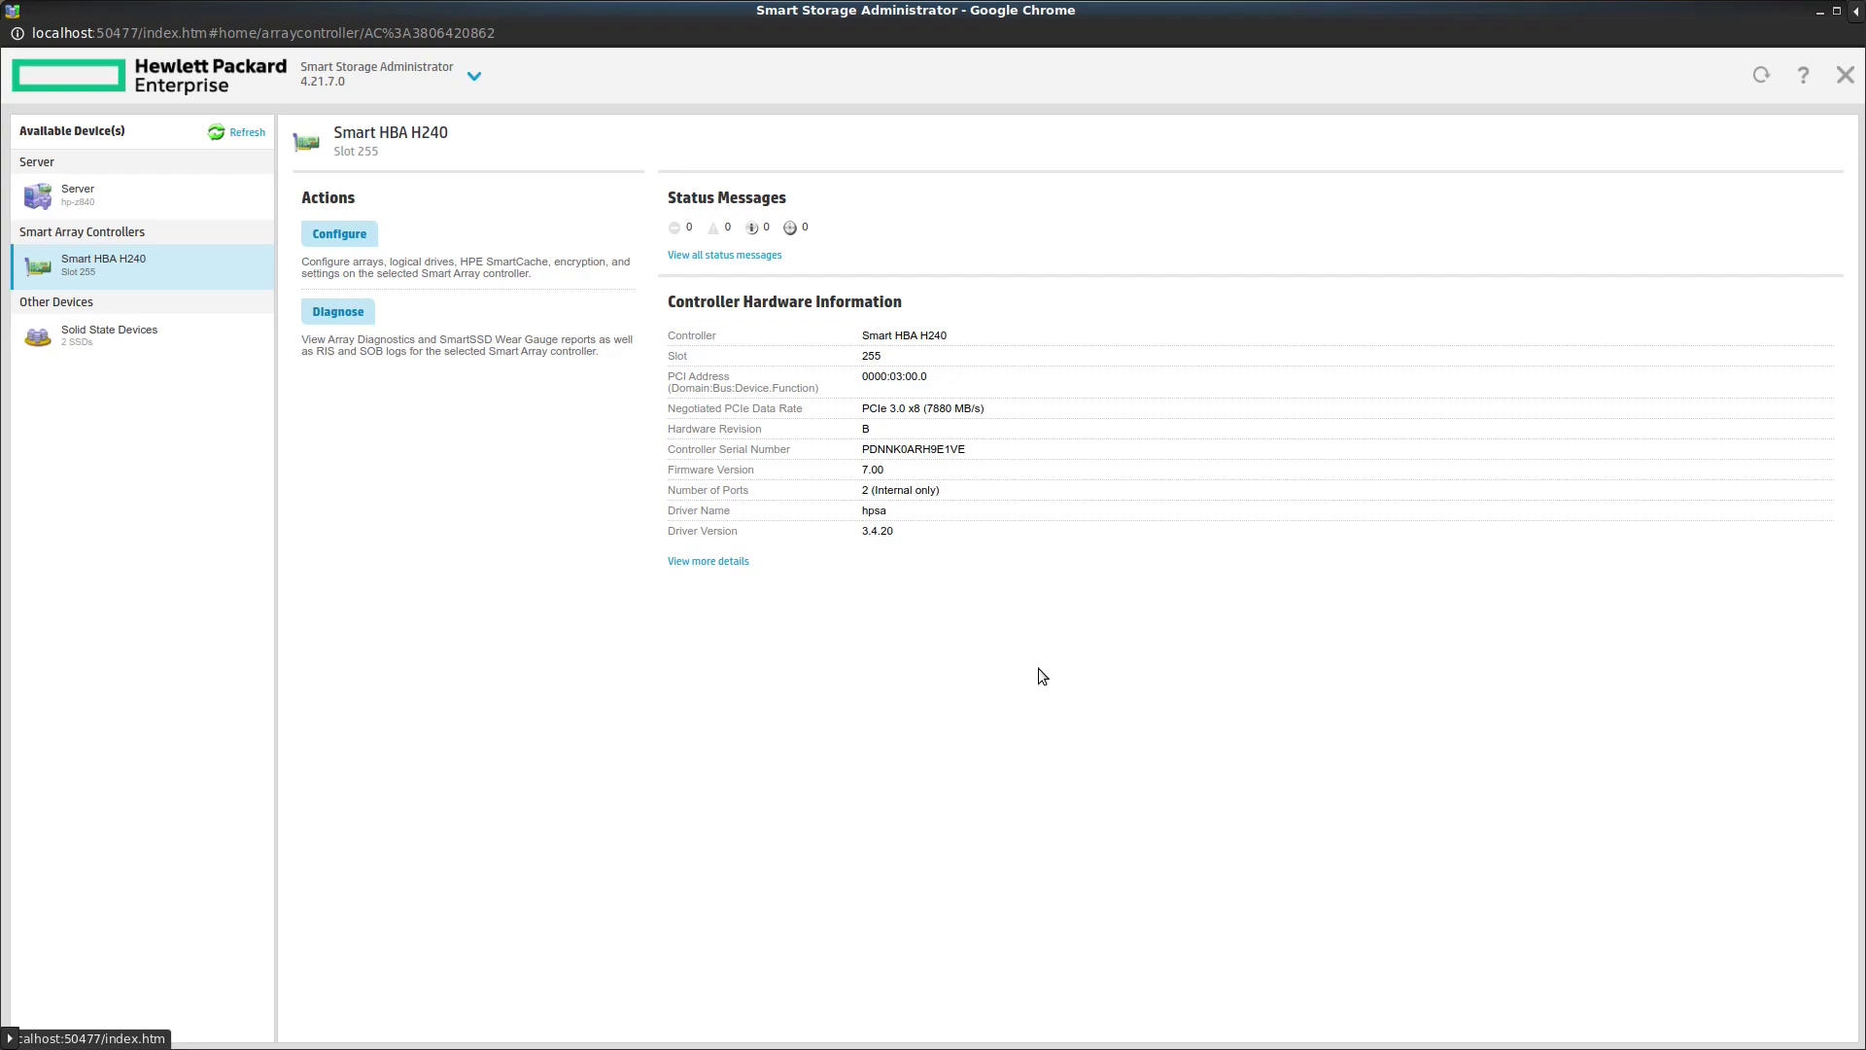
- Open the 400 GB SAS 512e SSD under Solid State Devices, marking 400.09 GB and 12 Gbps
{"action": "left_click", "coordinate": [126, 338]}
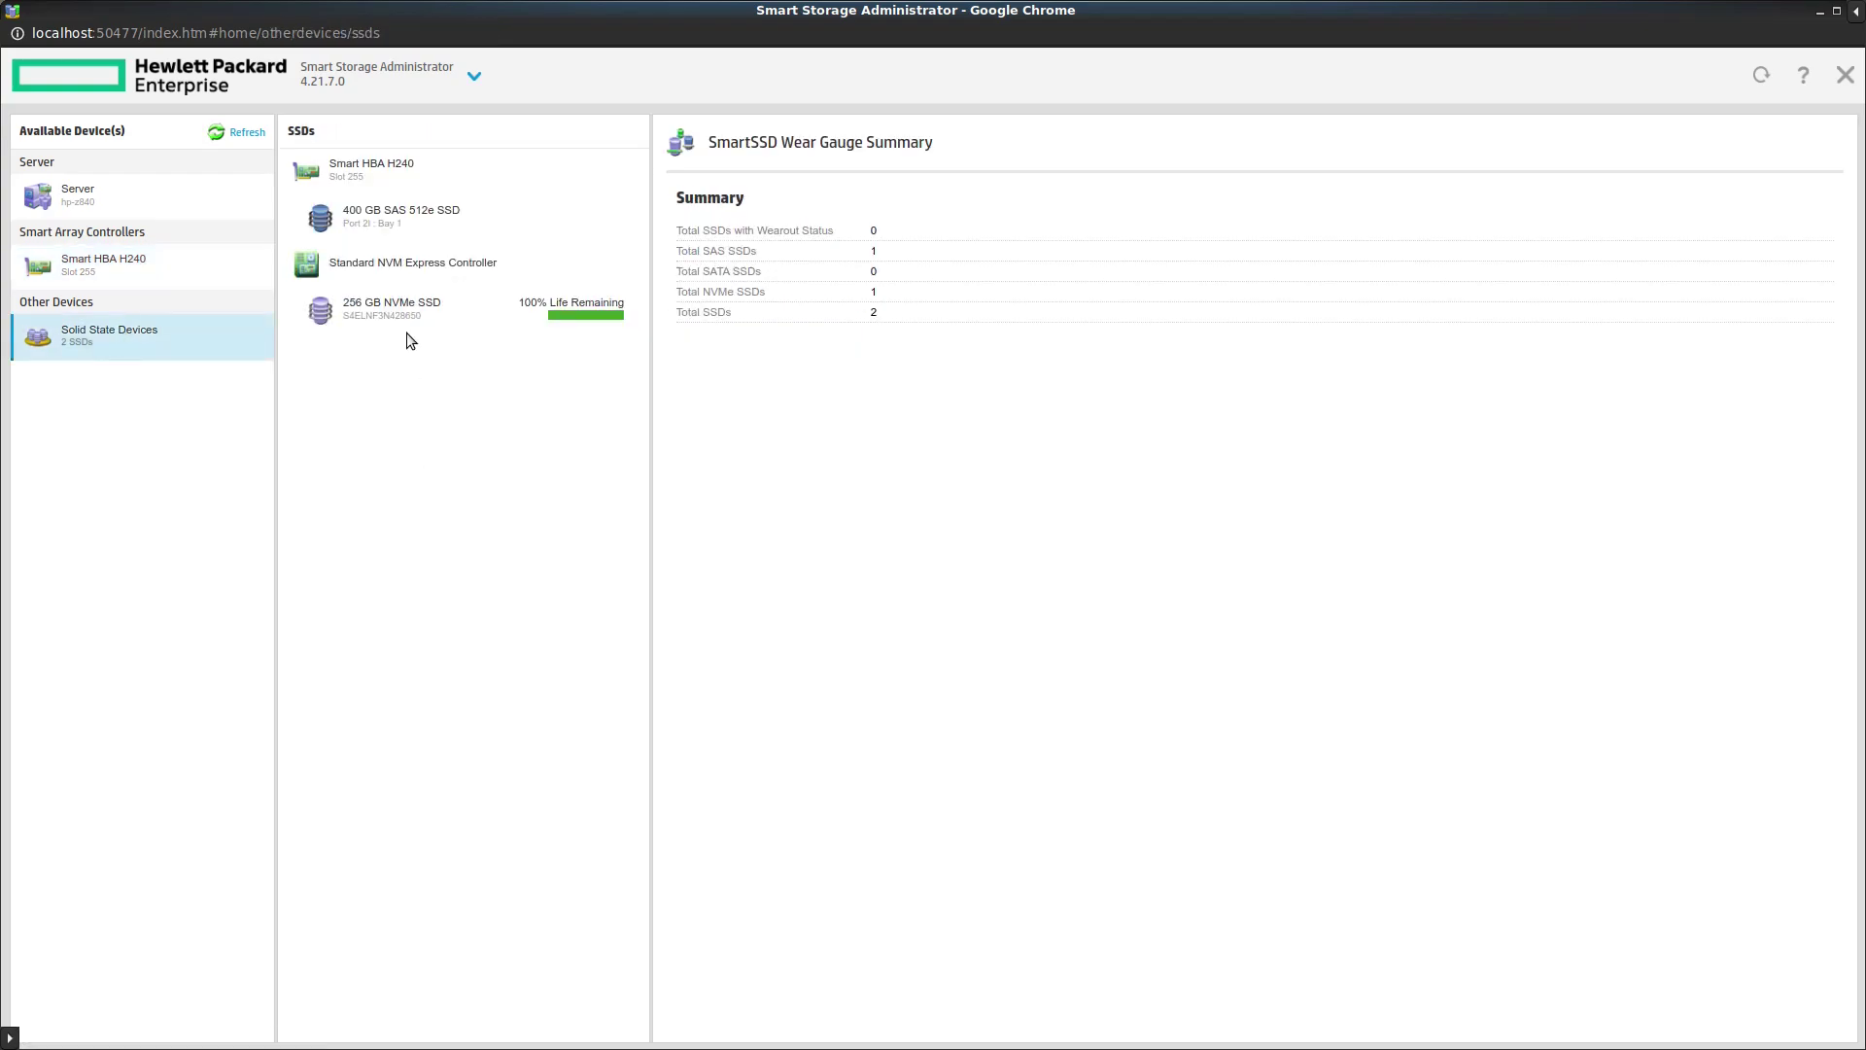
{"action": "left_click", "coordinate": [408, 308]}
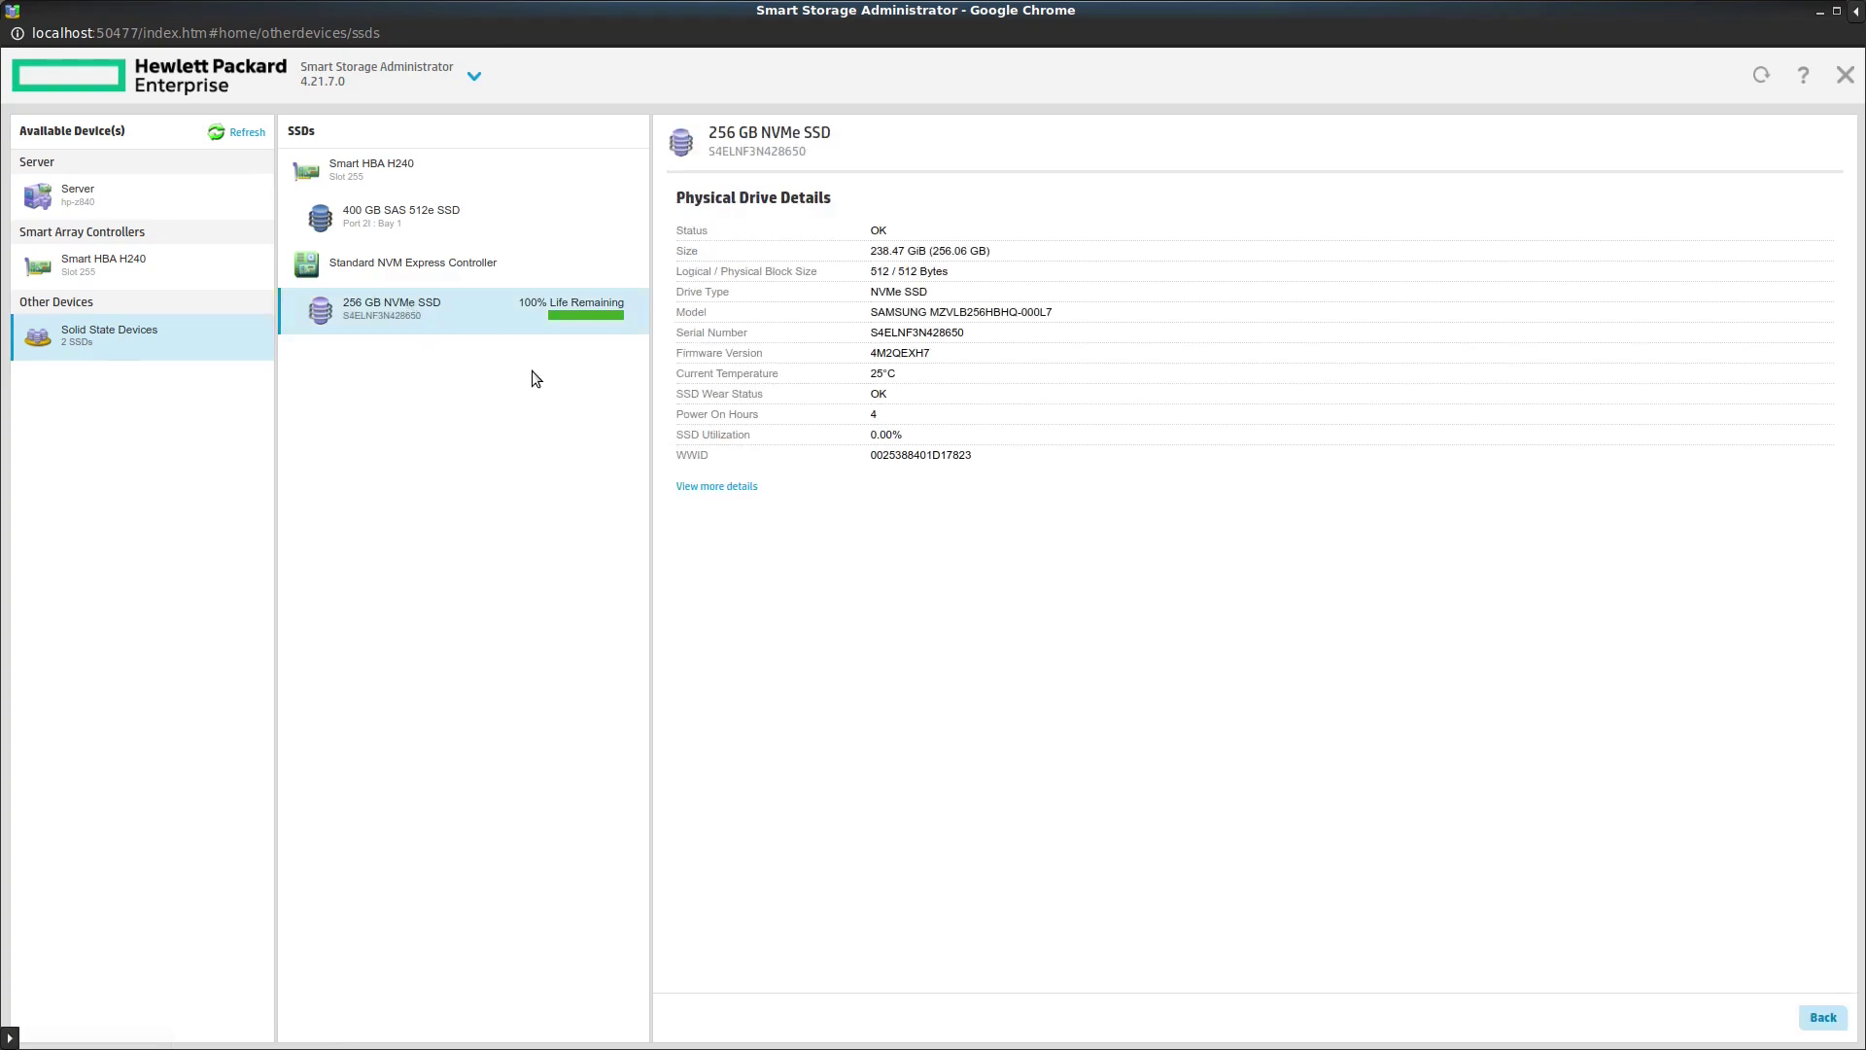
{"action": "left_click", "coordinate": [436, 224]}
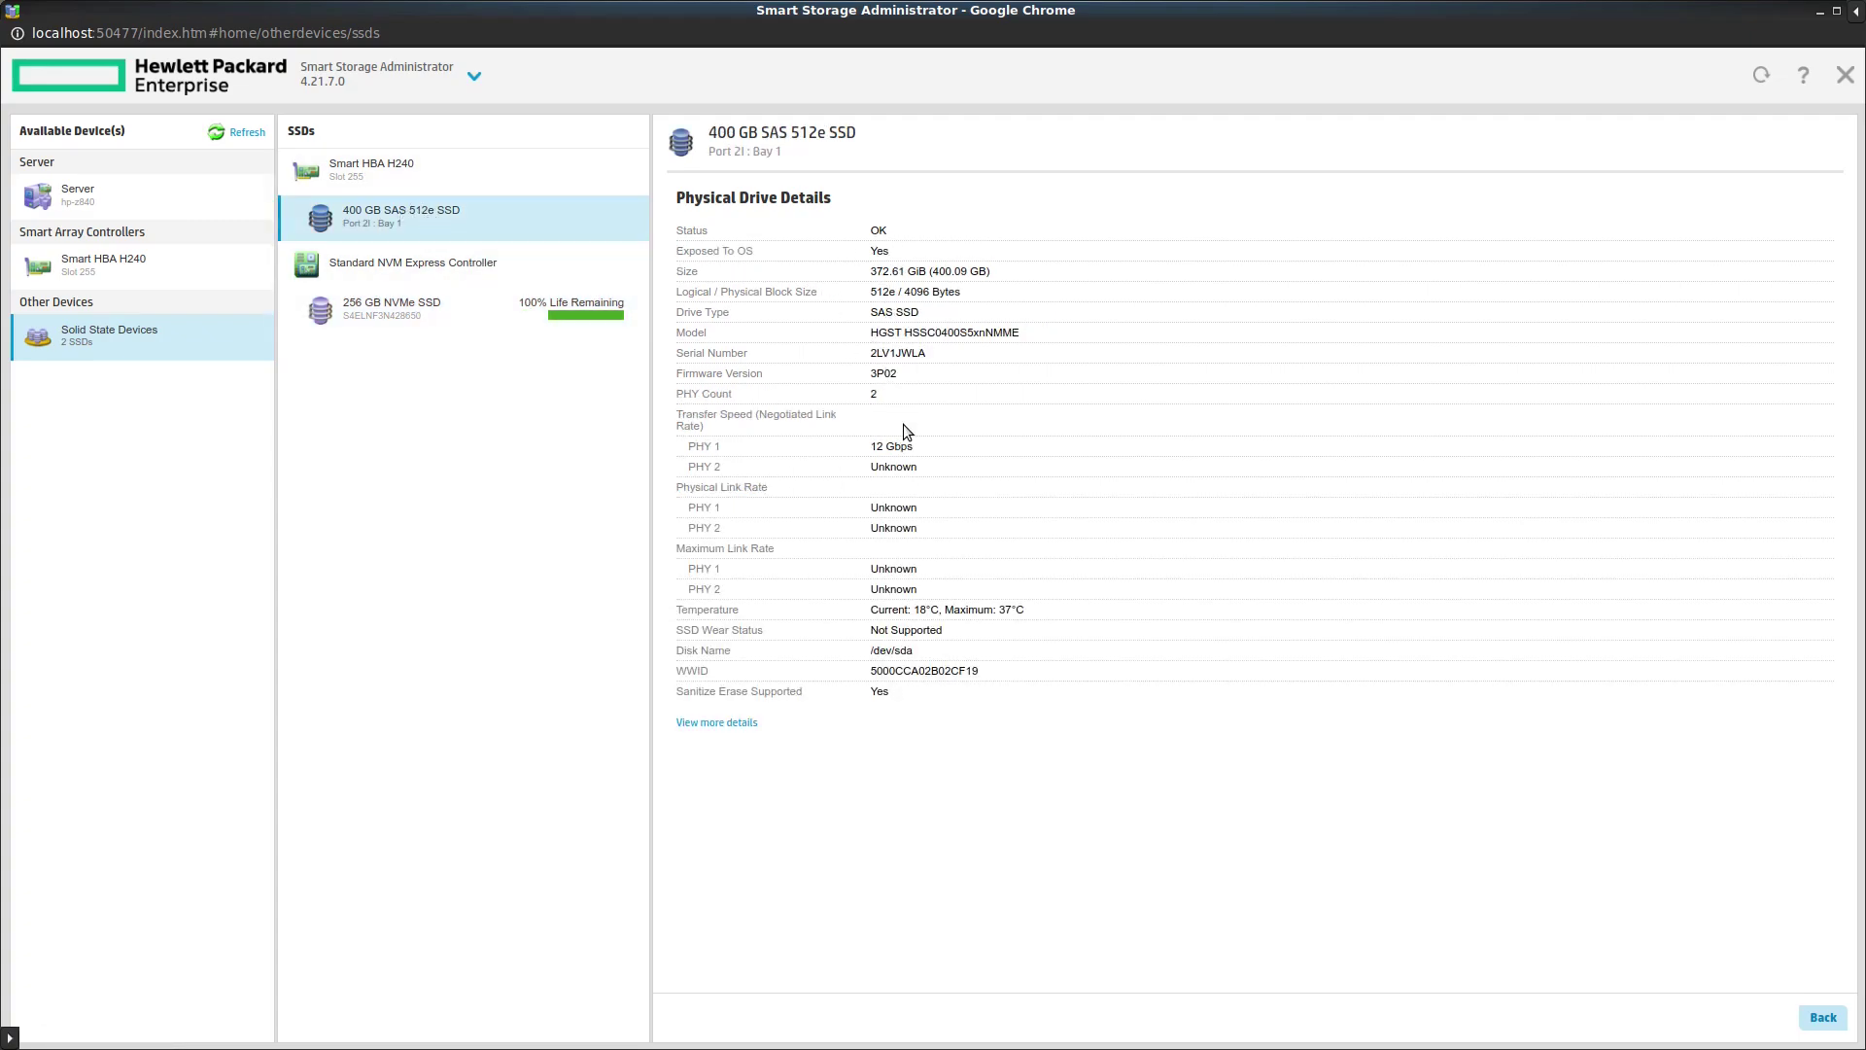
{"action": "left_click_drag", "start_coordinate": [937, 274], "coordinate": [978, 274]}
{"action": "left_click_drag", "start_coordinate": [922, 449], "coordinate": [871, 449]}
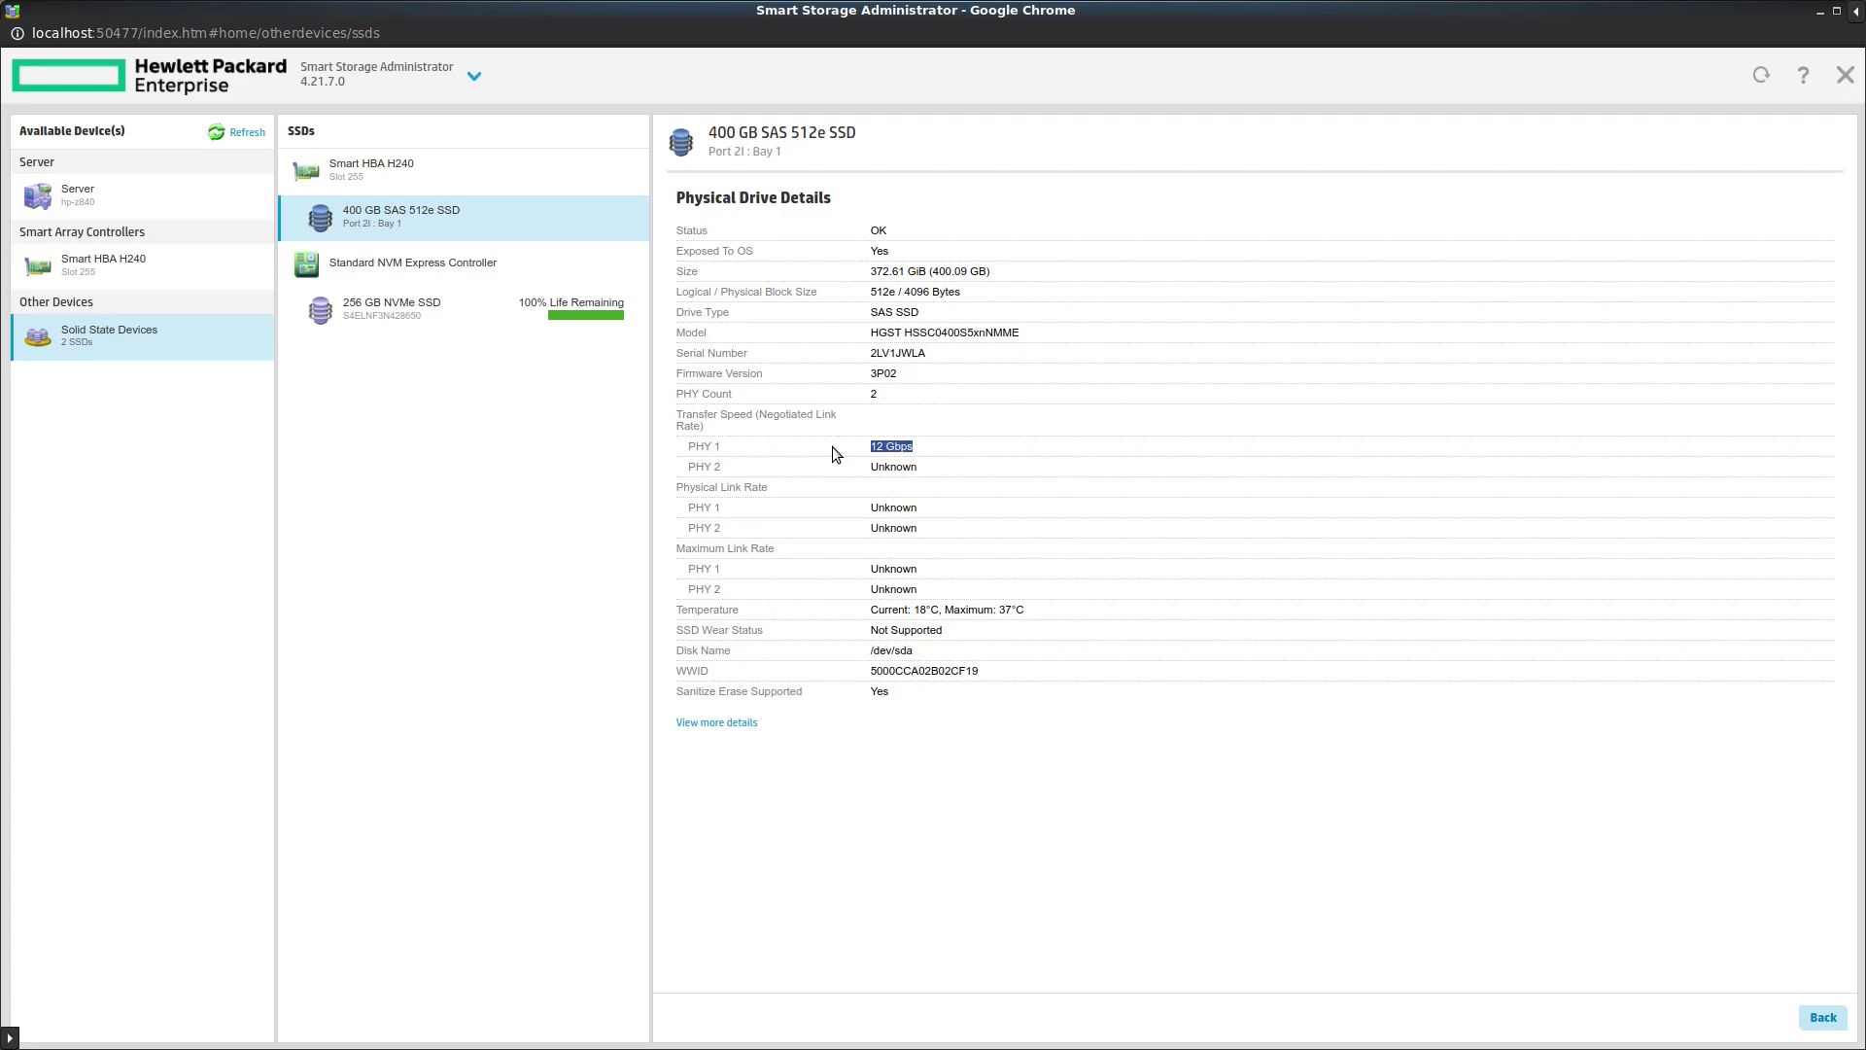